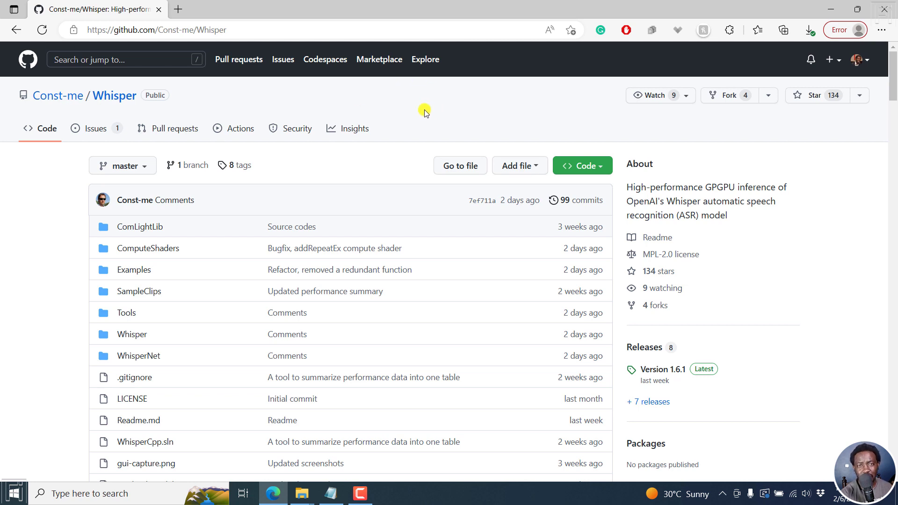
Read the Whisper repository's Quick Start Guide and download WhisperDesktop.zip from the Version 1.6.1 release.
left_click_drag(628, 185, 717, 188)
left_click(717, 188)
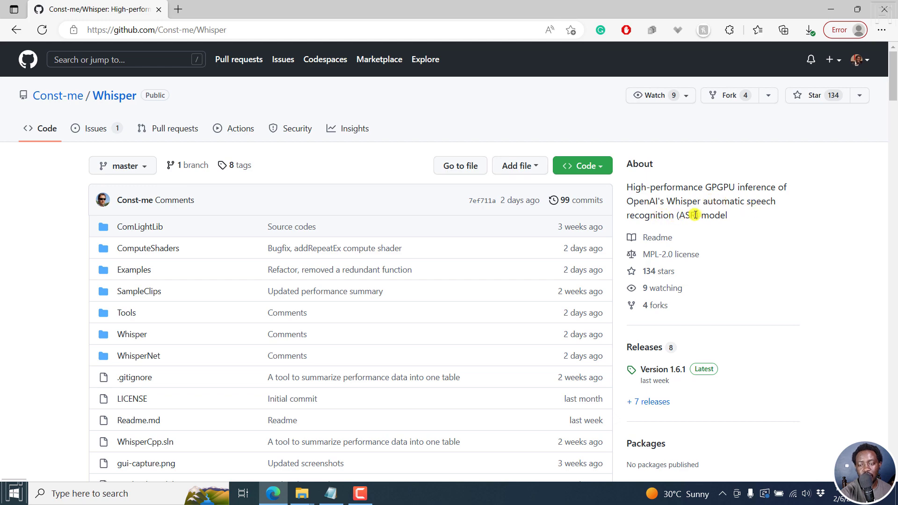
left_click_drag(895, 84, 894, 139)
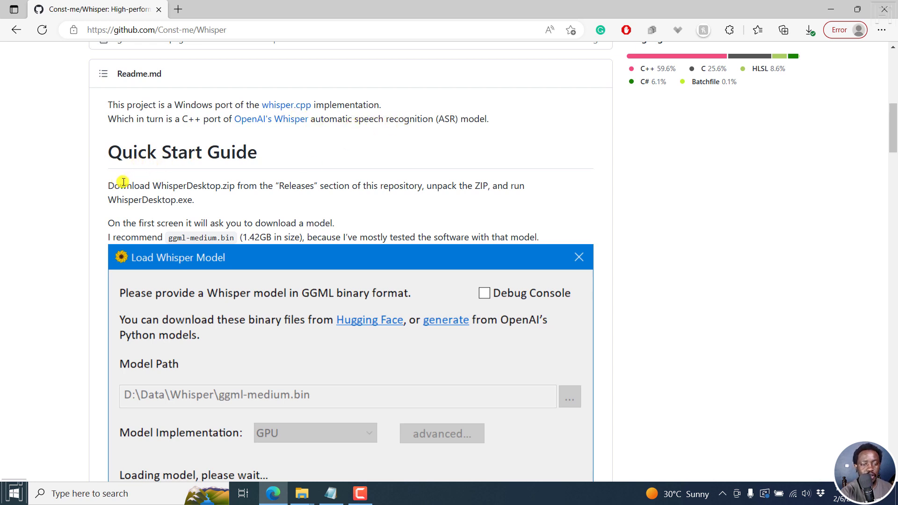
left_click_drag(152, 186, 230, 187)
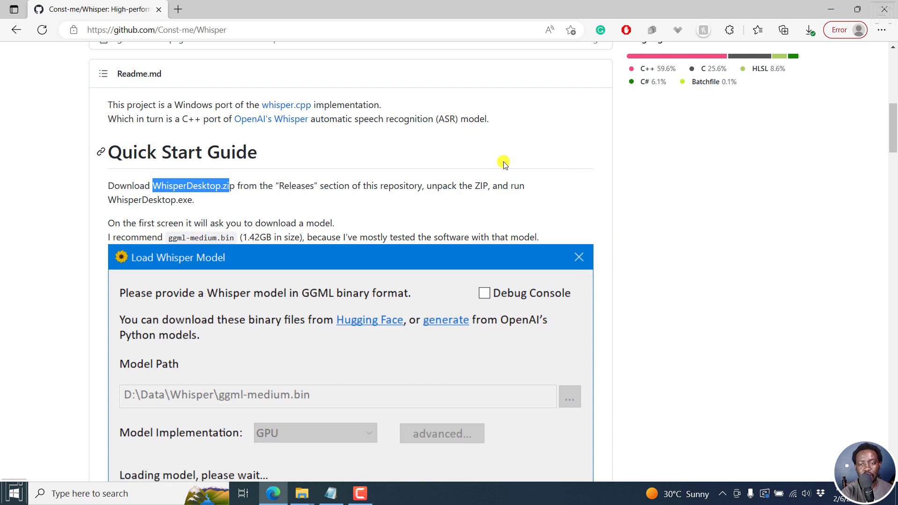
scroll(503, 163, "up", 10)
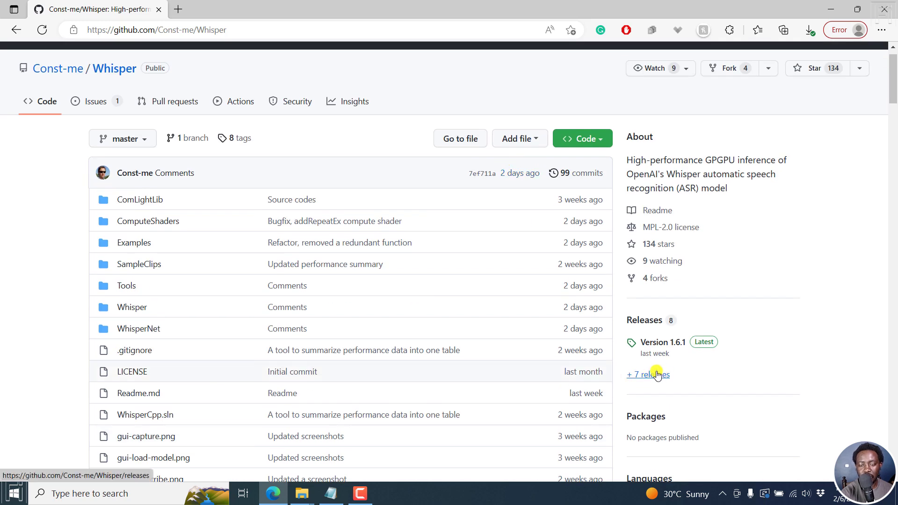
left_click(675, 345)
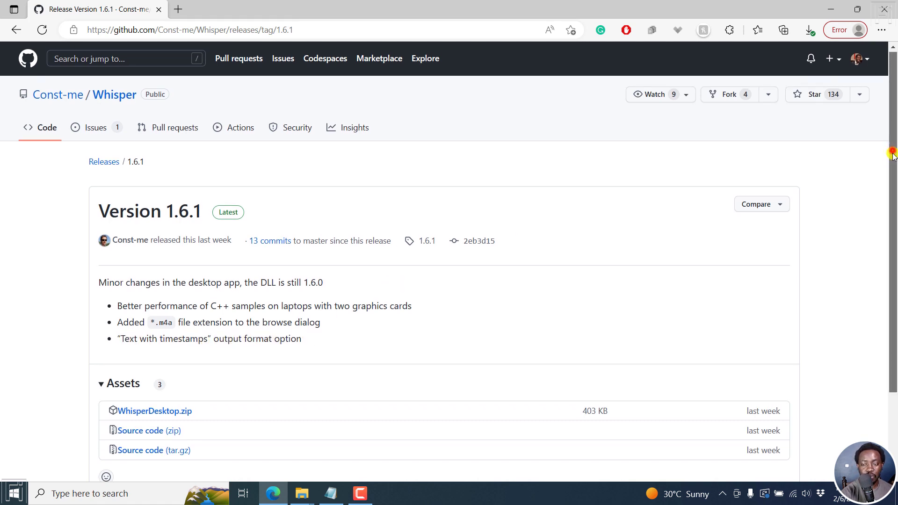
scroll(290, 318, "down", 1)
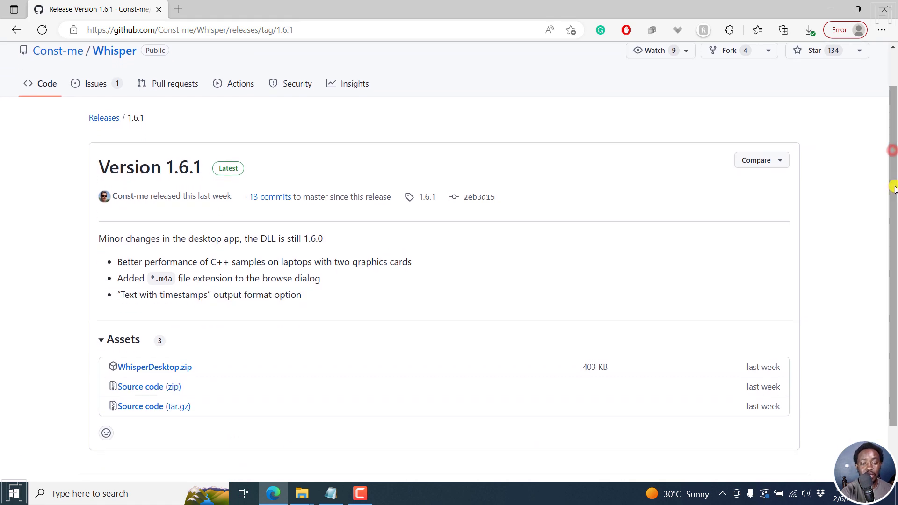
left_click(170, 368)
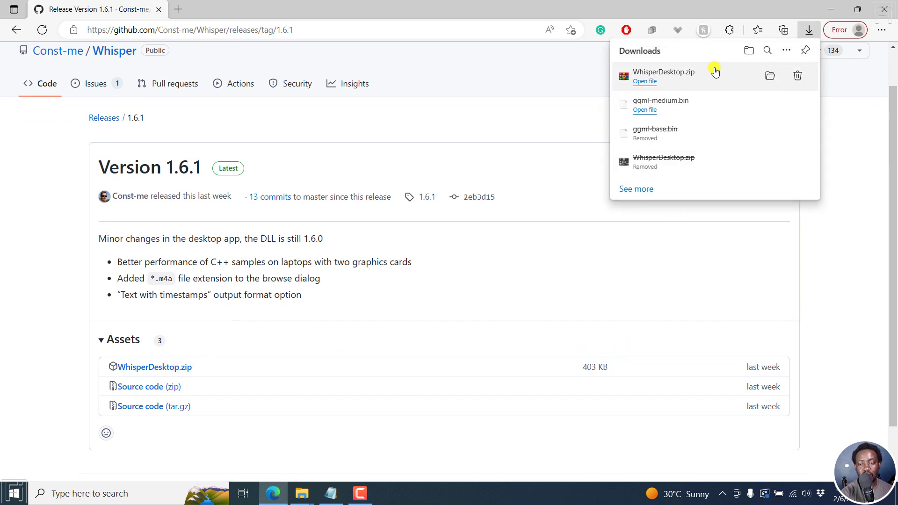
Show the downloaded archive in its folder and create a new folder there named WHisperDesktop.
left_click(769, 78)
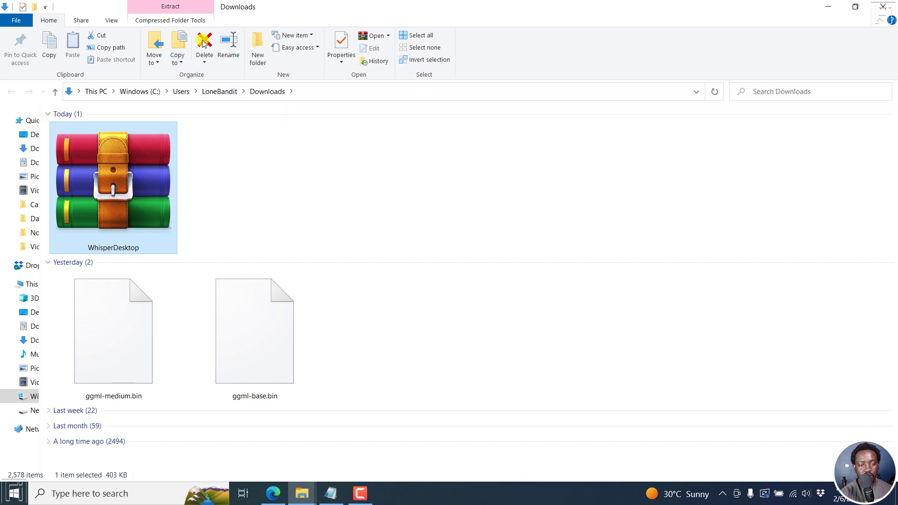
left_click(258, 47)
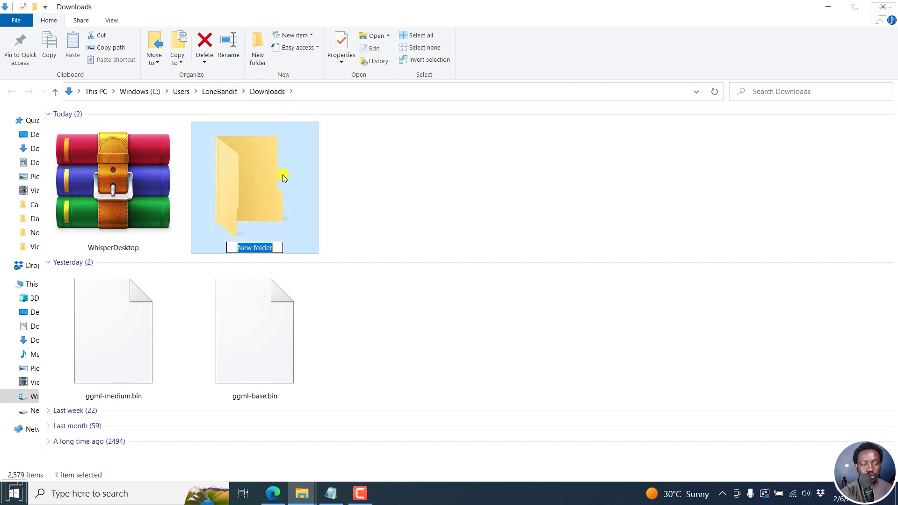
type("WHisper")
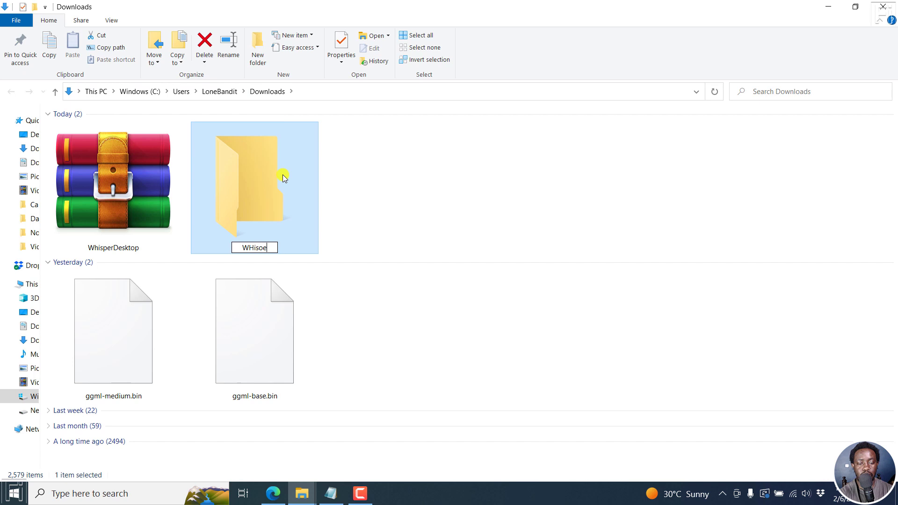
key("BackSpace")
key("BackSpace")
key("BackSpace")
type("Desk")
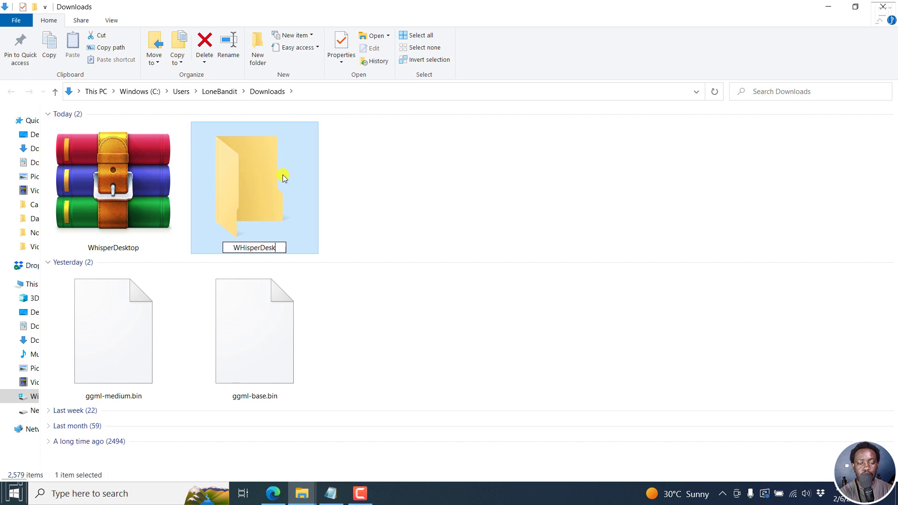
type("top")
key("Return")
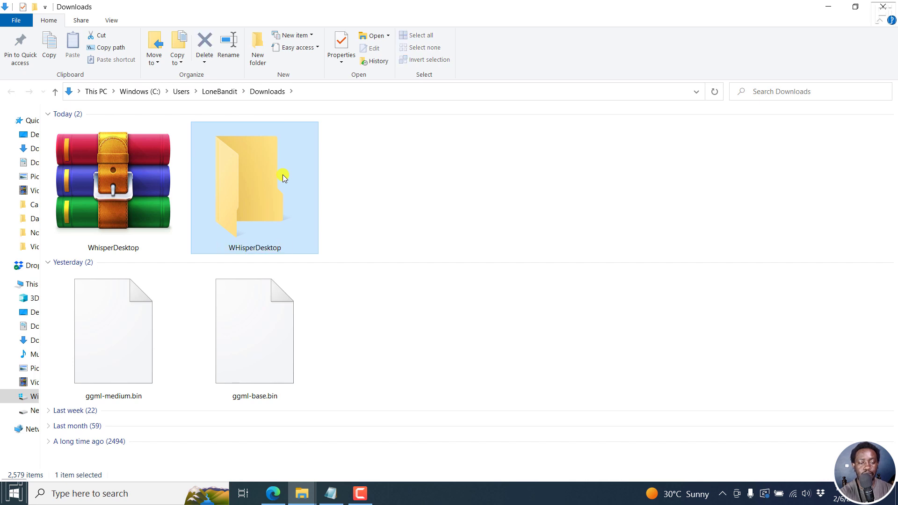
left_click(369, 195)
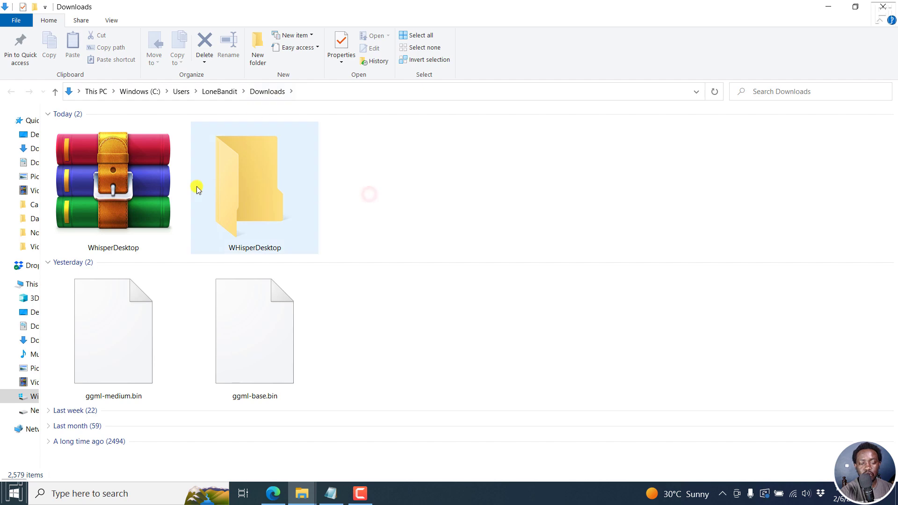
Extract Whisper.dll and WhisperDesktop.exe from the WhisperDesktop archive into the WHisperDesktop folder.
left_click(125, 185)
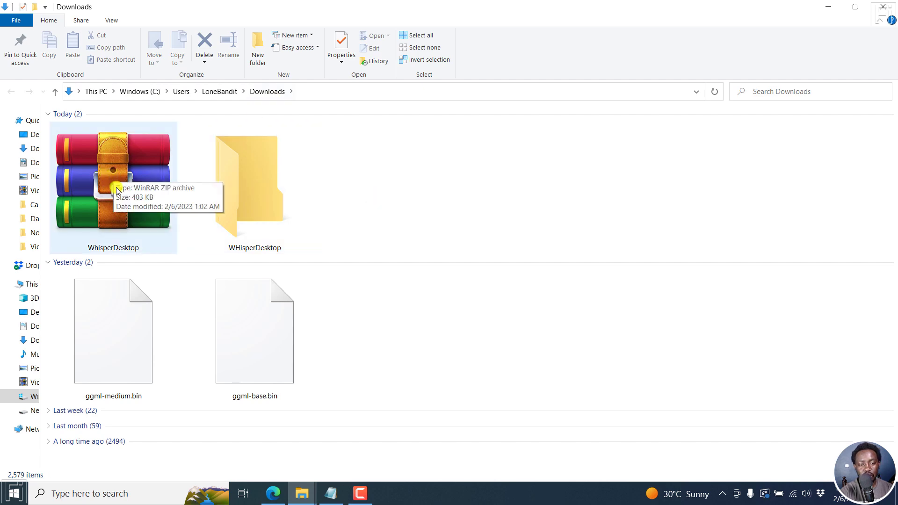
left_click(115, 182)
double_click(115, 185)
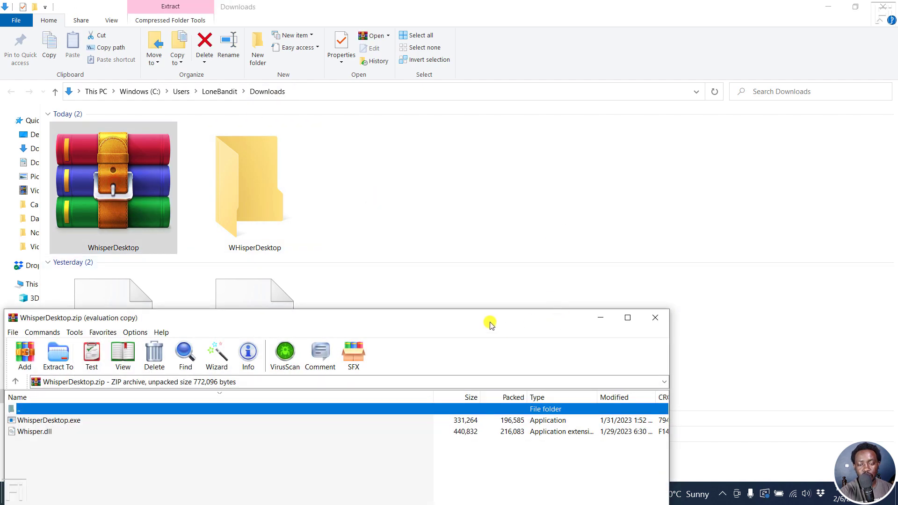
left_click_drag(490, 322, 707, 194)
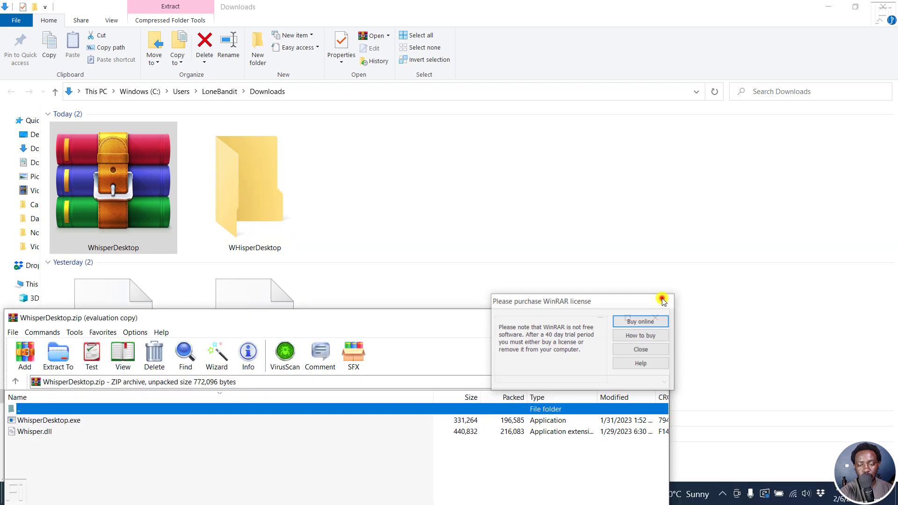
left_click(662, 297)
double_click(276, 189)
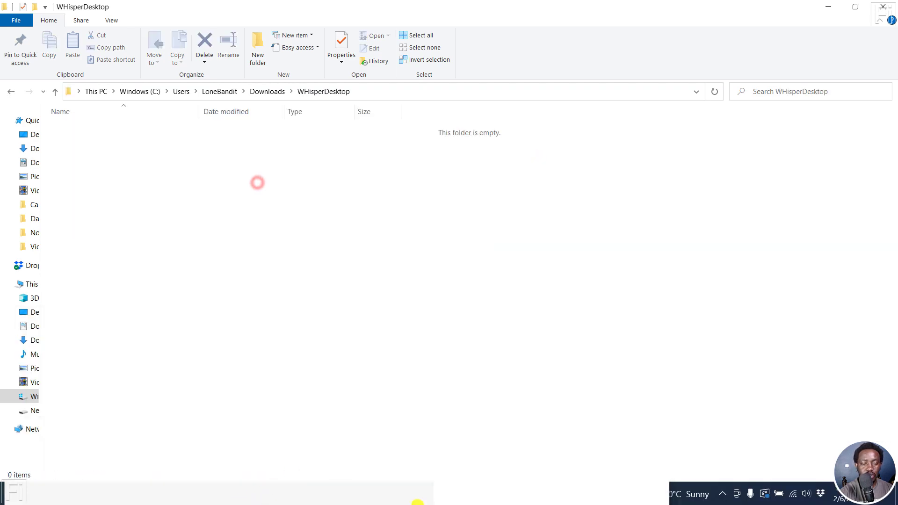
left_click(431, 501)
left_click_drag(339, 318, 710, 145)
left_click_drag(488, 287, 230, 245)
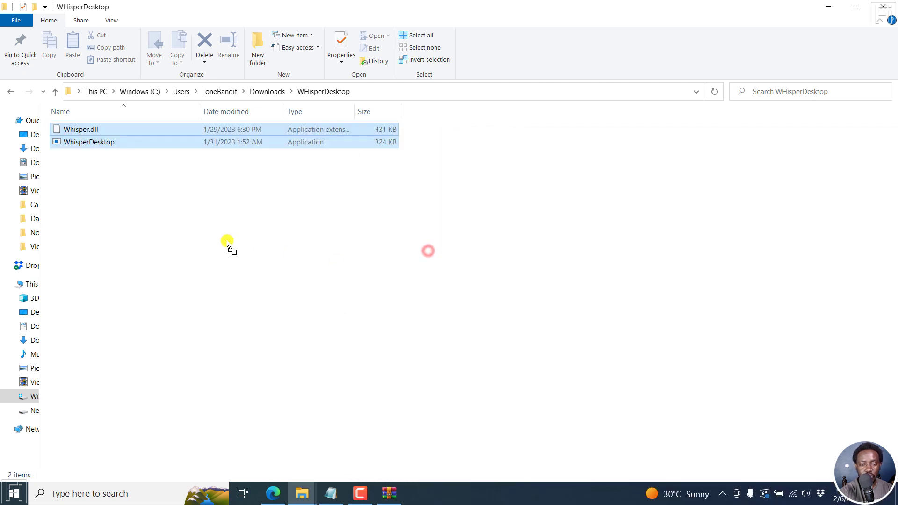
left_click(254, 247)
Return to Downloads, reopen the WHisperDesktop folder and launch the WhisperDesktop application.
left_click(276, 91)
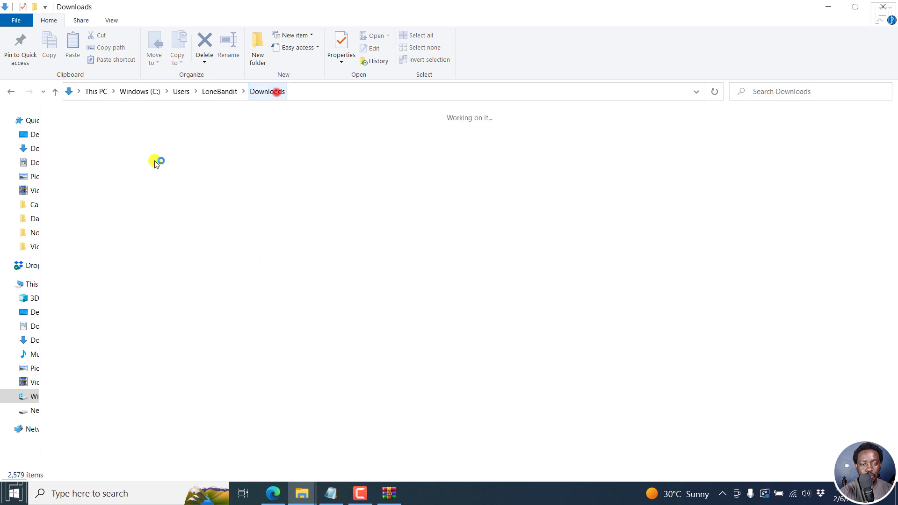
left_click(108, 196)
left_click(243, 199)
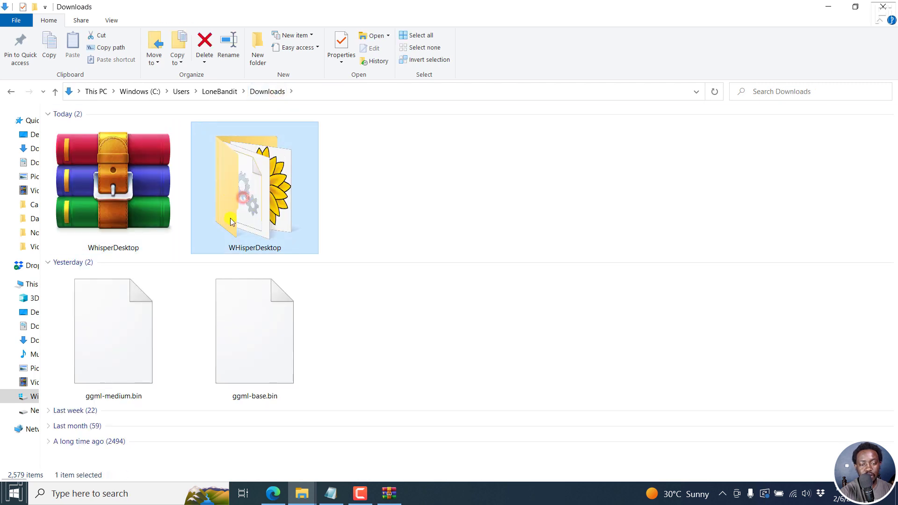
double_click(261, 207)
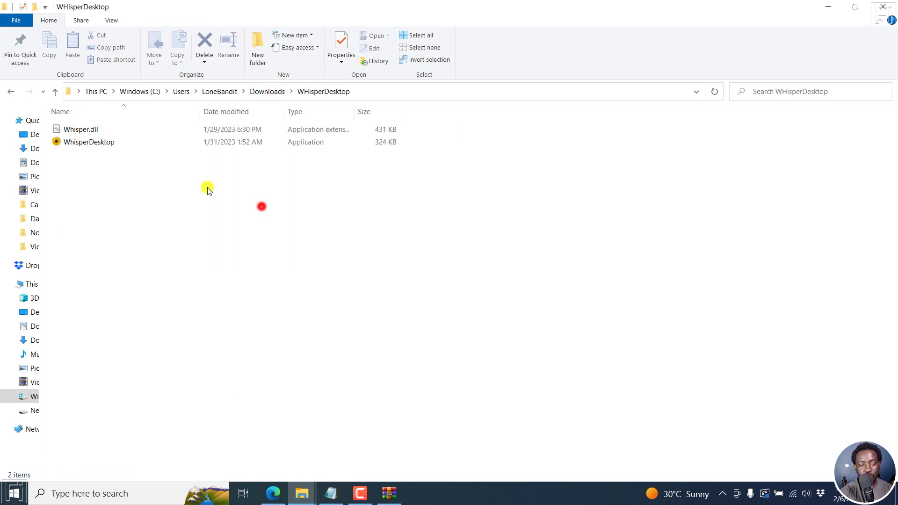
double_click(105, 143)
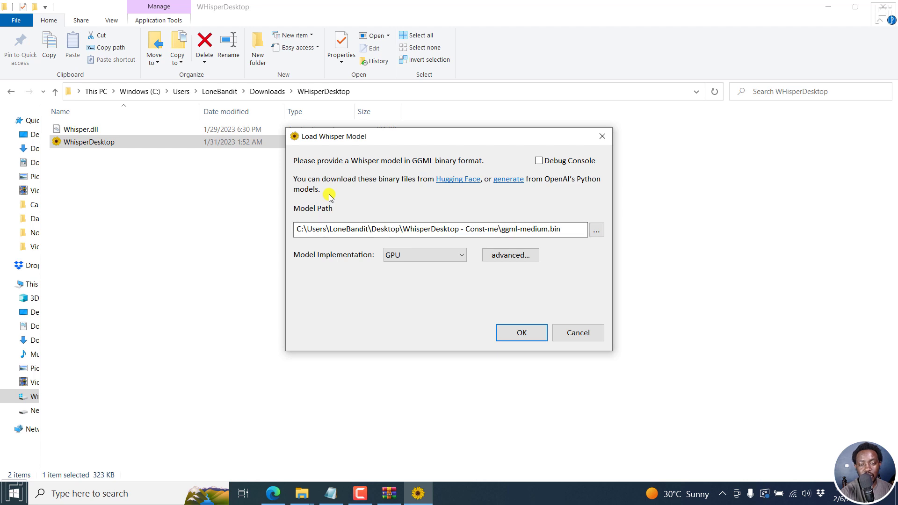
Open the whisper.cpp model files on Hugging Face and check the recommended model and its size in the GitHub Quick Start Guide.
left_click(452, 182)
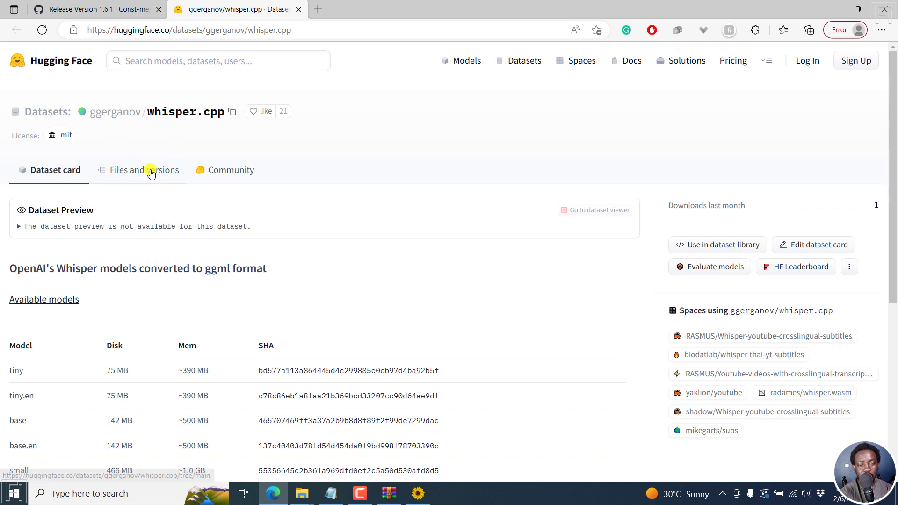
left_click(149, 171)
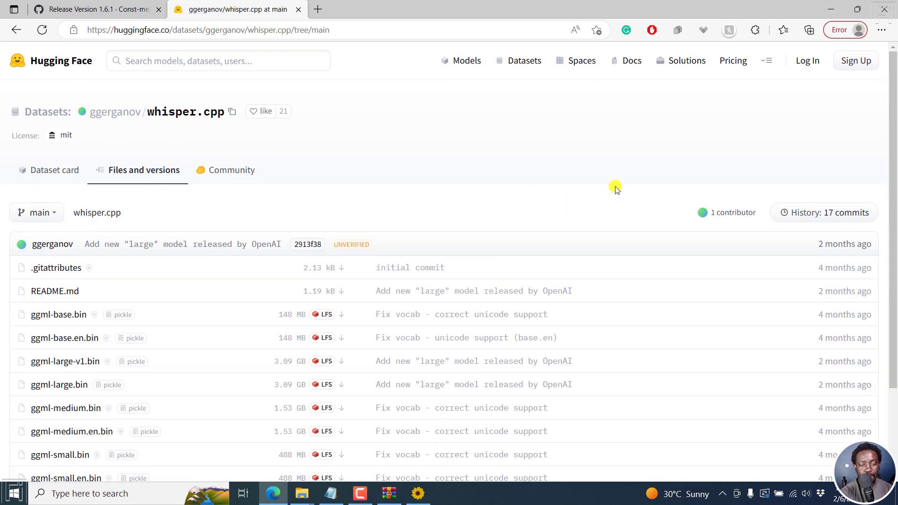
left_click(87, 5)
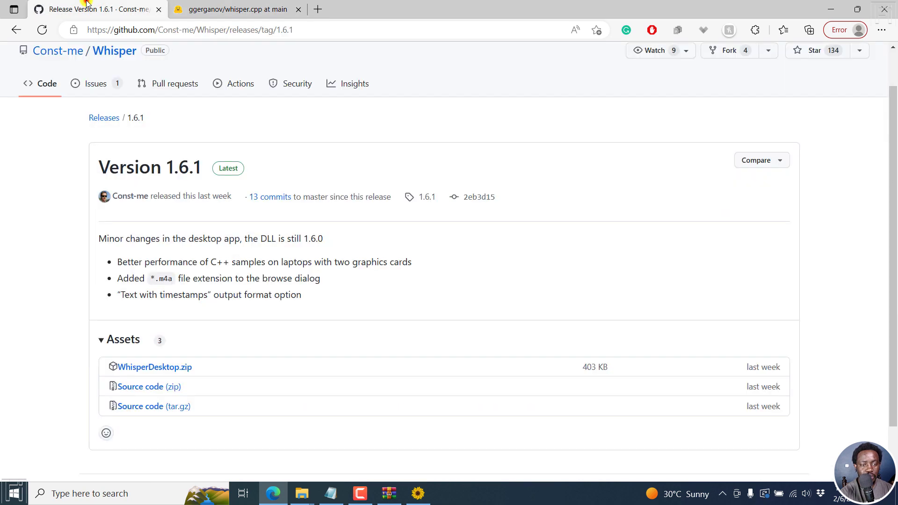
left_click(42, 89)
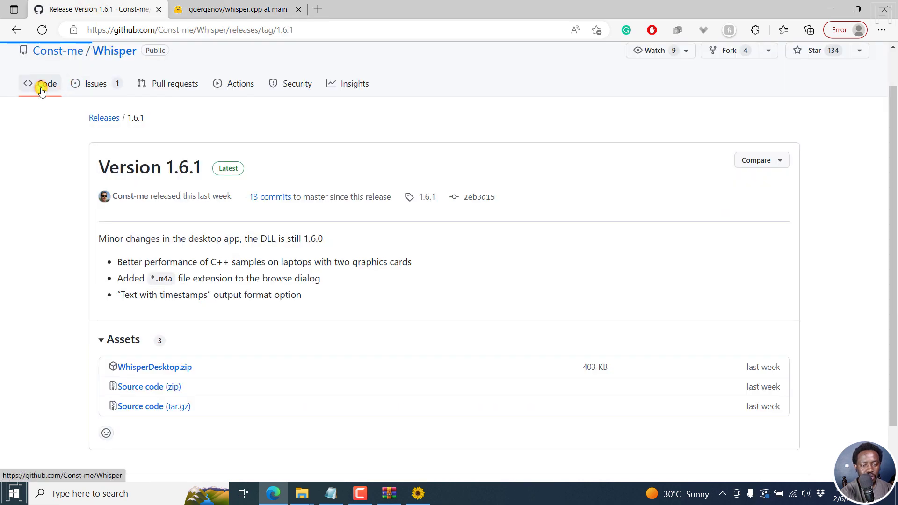
scroll(2, 253, "down", 4)
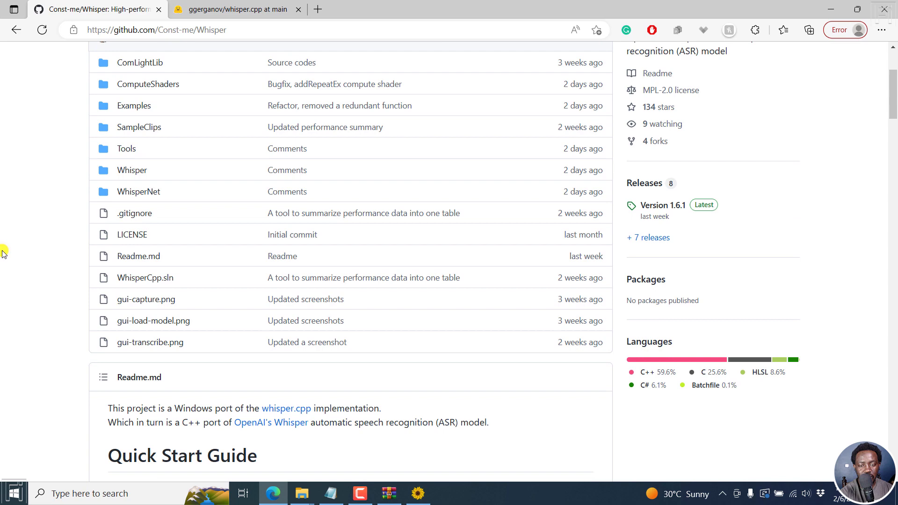
scroll(2, 252, "down", 10)
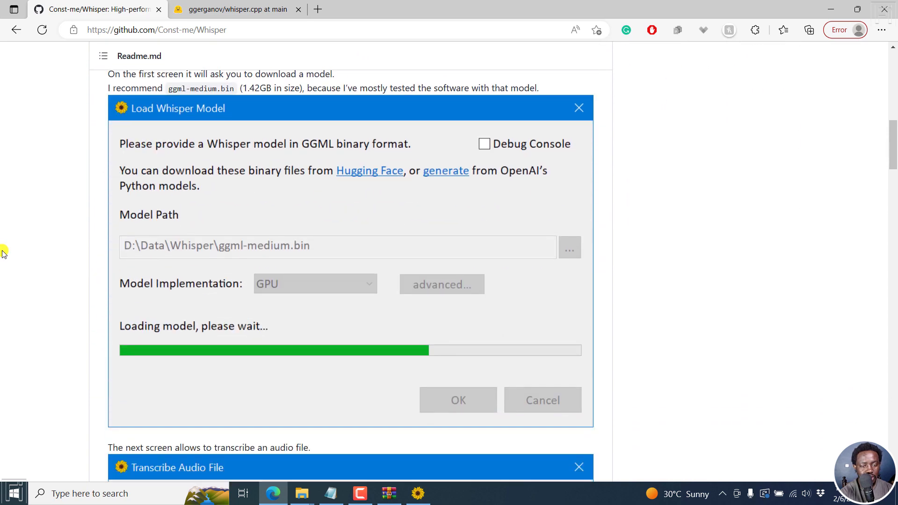
scroll(2, 253, "down", 1)
scroll(3, 253, "up", 1)
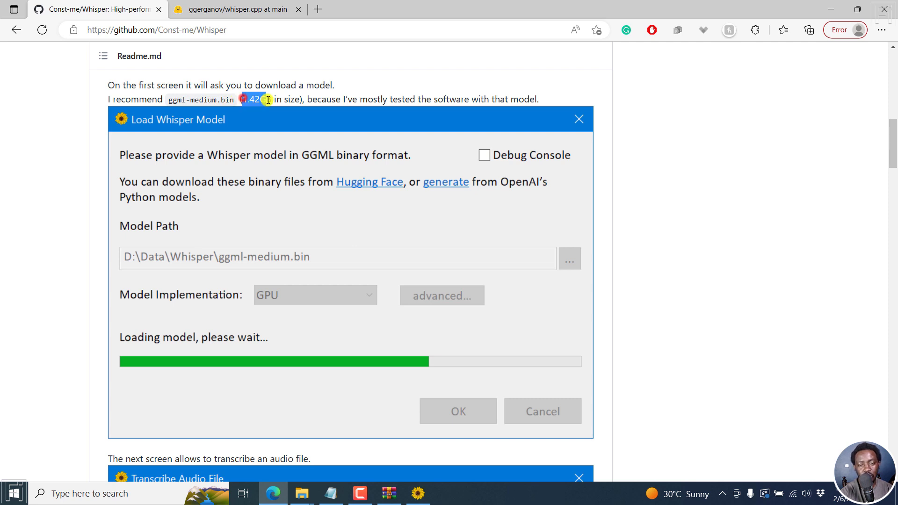
left_click_drag(268, 99, 273, 99)
left_click(286, 99)
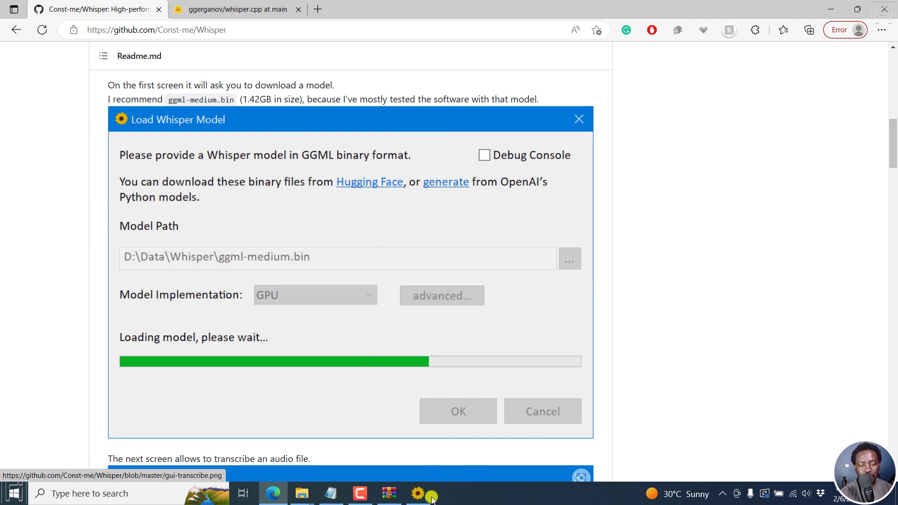
left_click(241, 5)
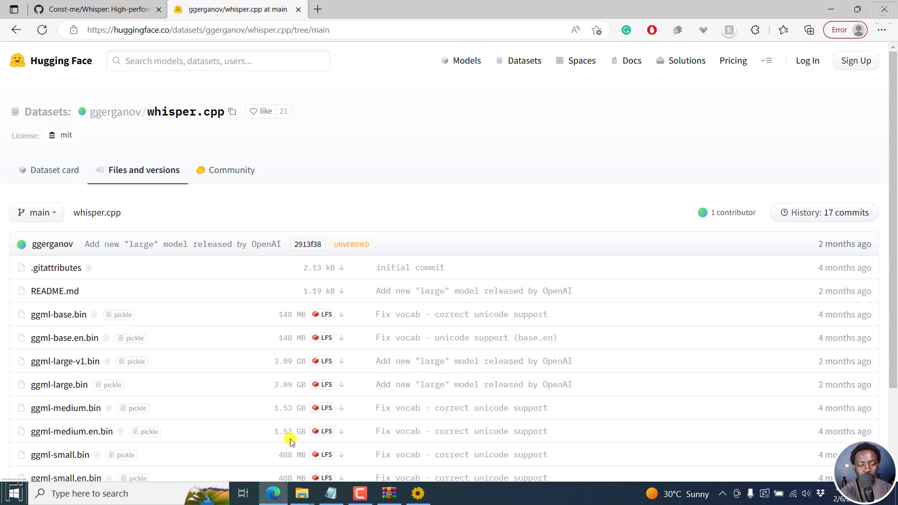
Check the ggml-medium.bin and ggml-base.bin files in the Downloads folder, then return to the Load Whisper Model dialog.
mouse_move(301, 499)
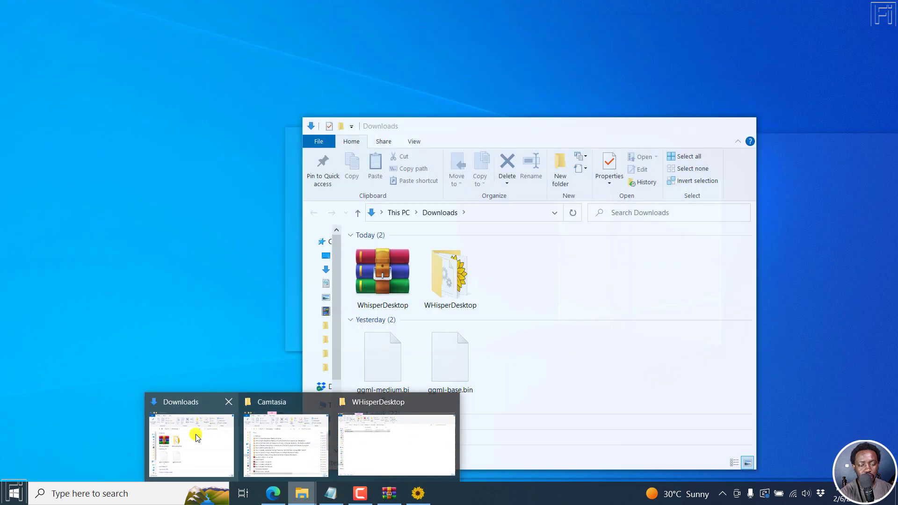
left_click(194, 437)
left_click(382, 375)
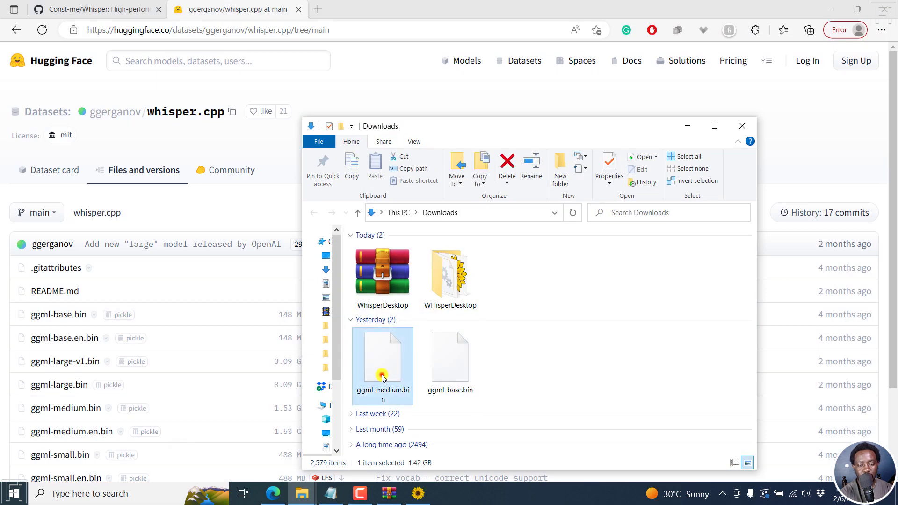
left_click(465, 367)
left_click(590, 273)
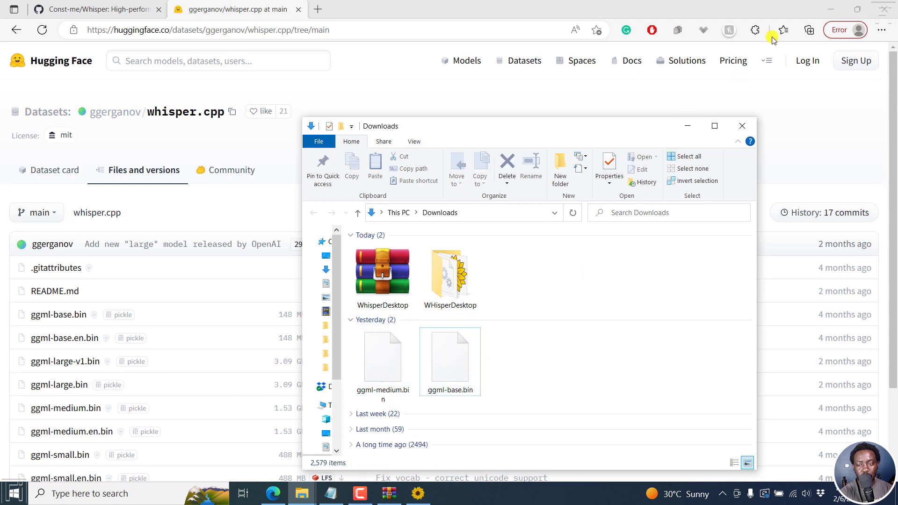
left_click(830, 6)
left_click(690, 127)
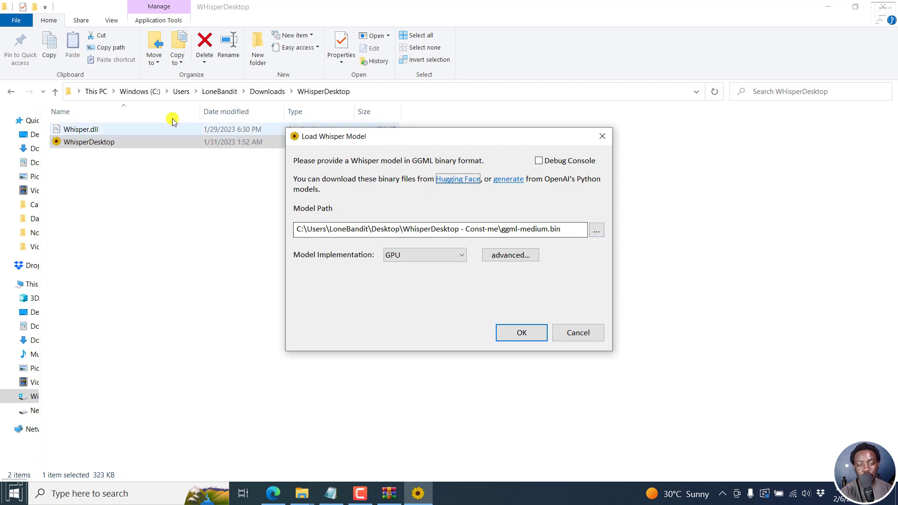
Set the model path to the ggml-medium.bin file in the Downloads folder.
left_click(597, 231)
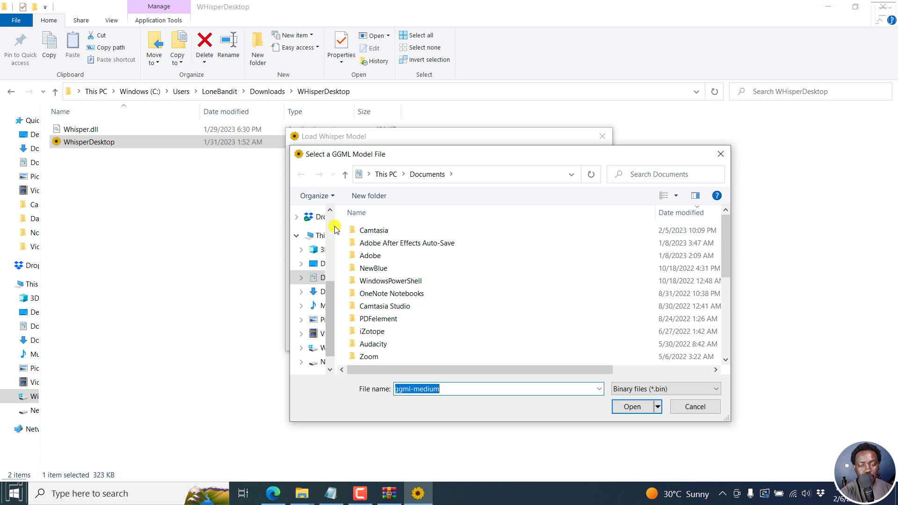
scroll(327, 233, "up", 3)
left_click(315, 252)
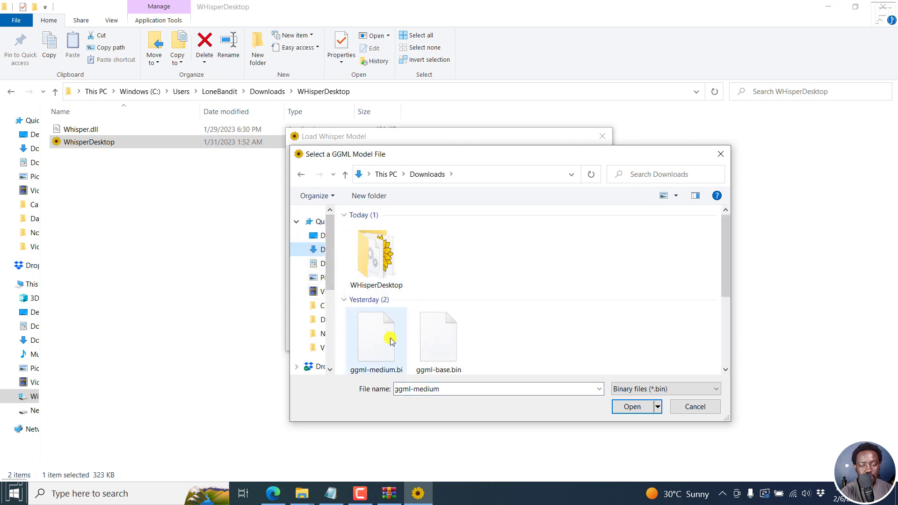
left_click_drag(728, 254, 728, 273)
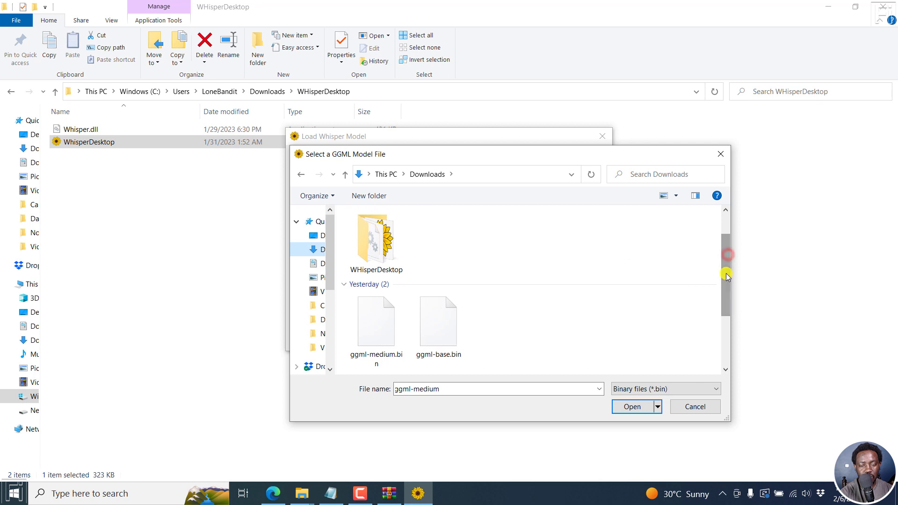
left_click(387, 336)
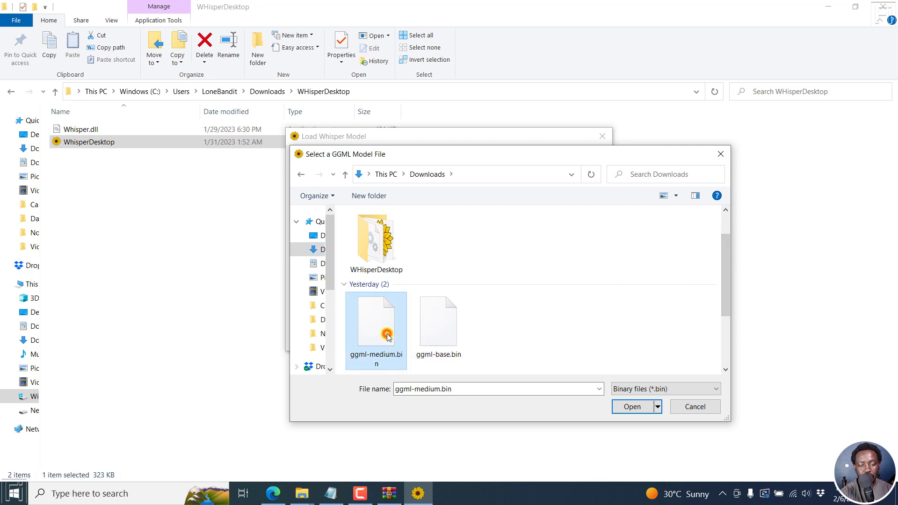
left_click(631, 406)
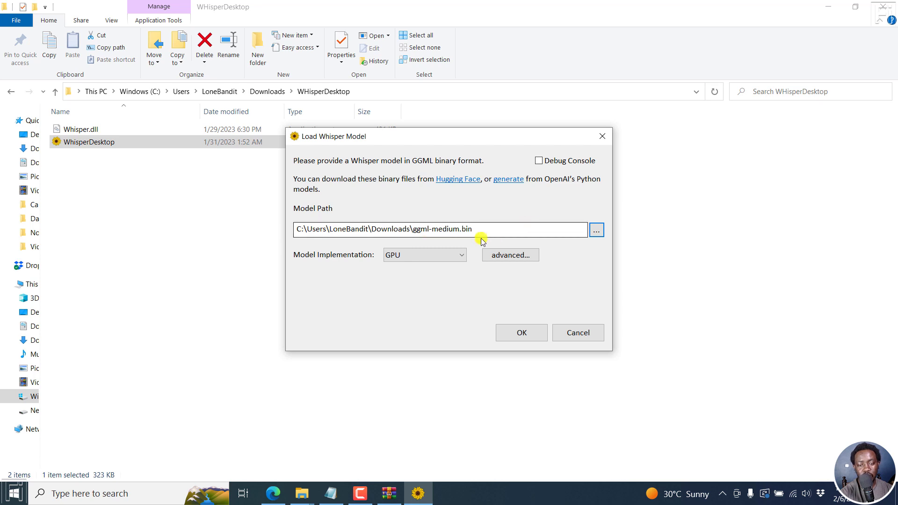
Check the model implementation choices and advanced GPU settings, then load the model with the GPU implementation.
left_click(449, 257)
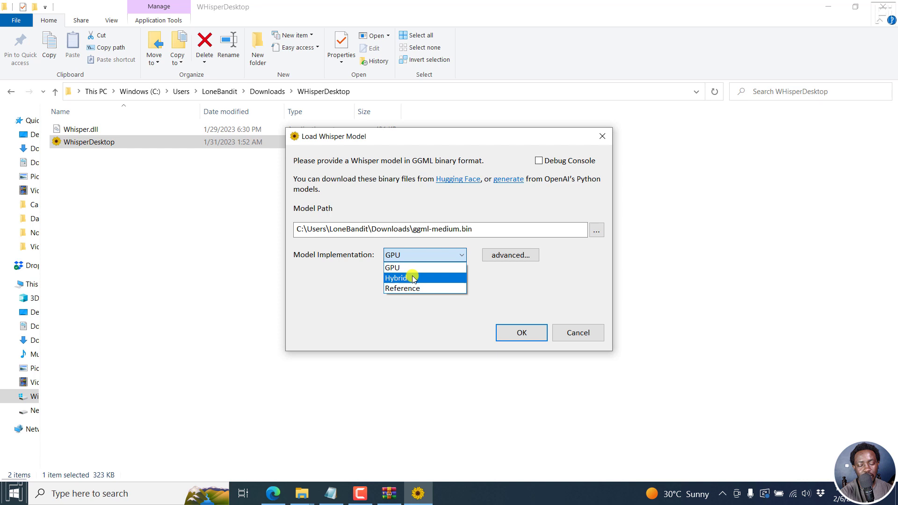
left_click(333, 267)
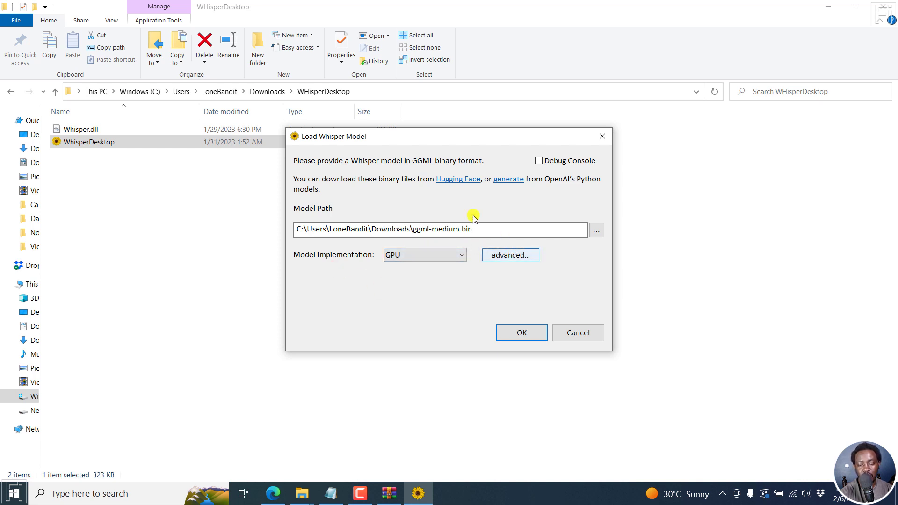
left_click(530, 254)
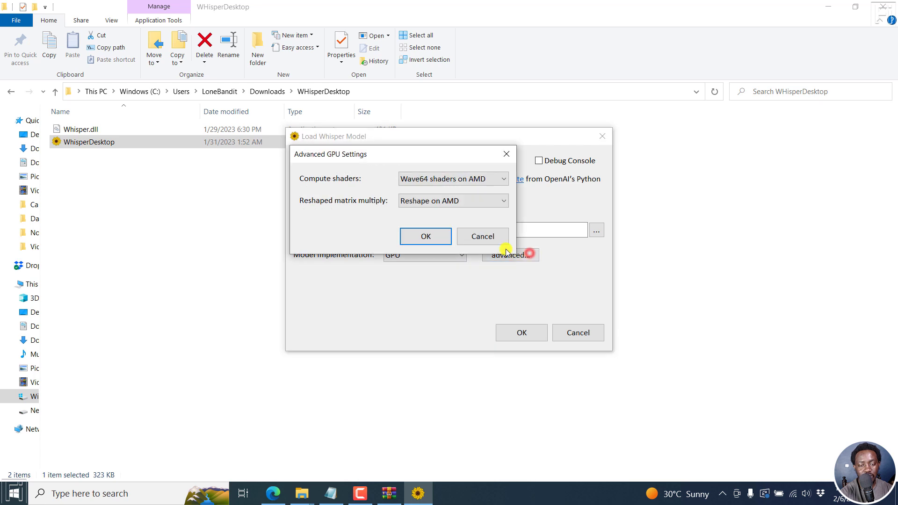
left_click(506, 180)
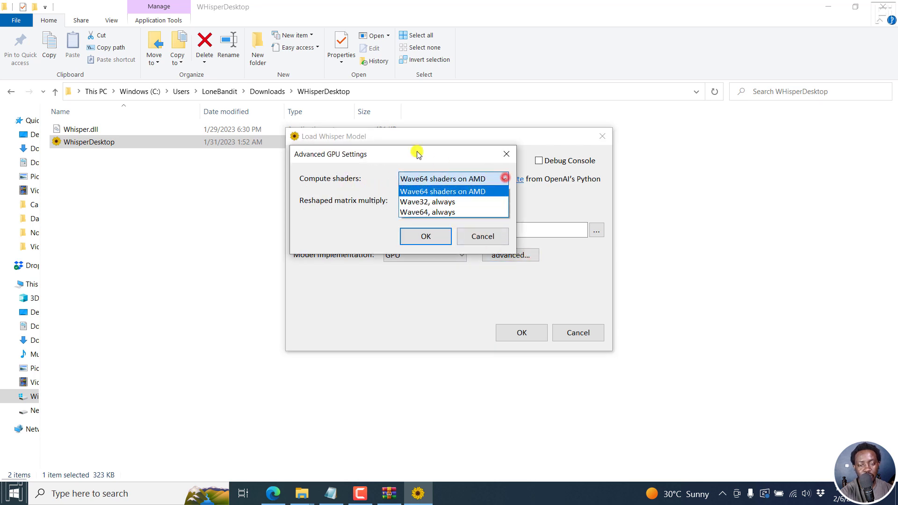
left_click(505, 180)
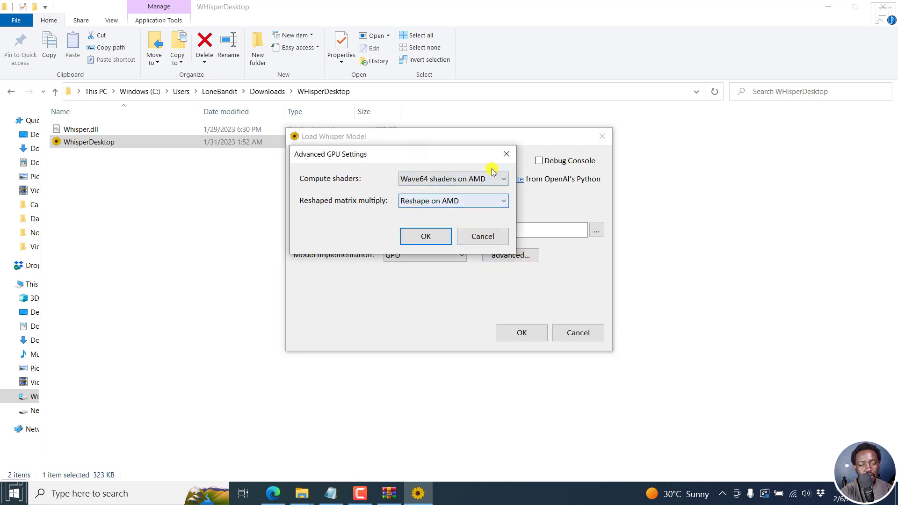
left_click(506, 154)
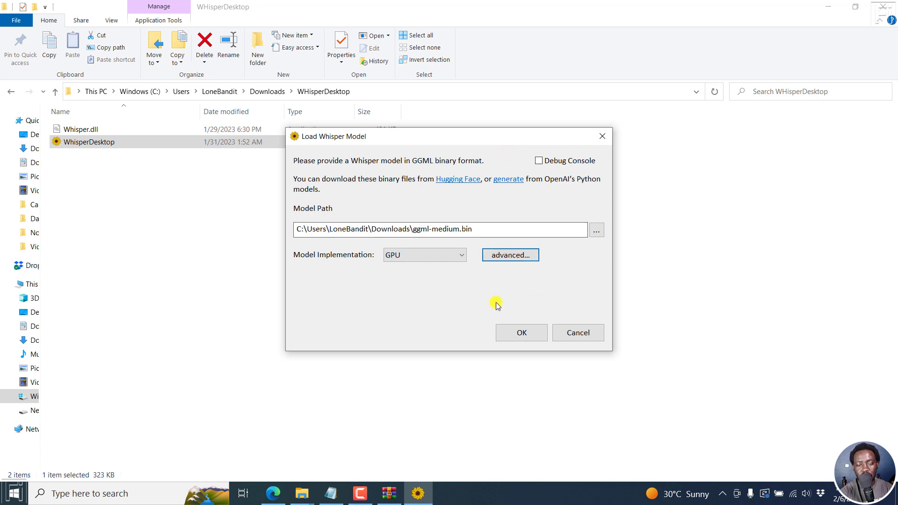
left_click(522, 333)
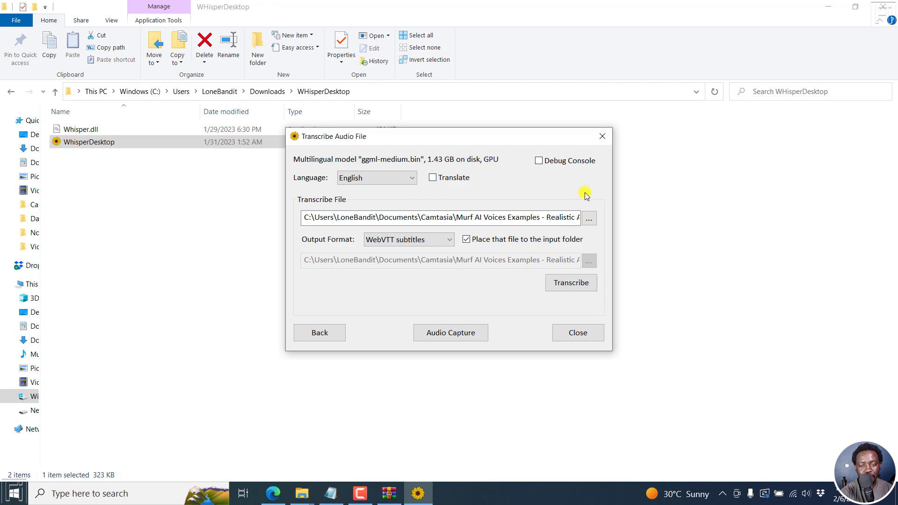
Choose the Camtasia video "How to Quickly Summarize YouTube Transcripts Using YouTube Summary With ChatGPT" as input and keep WebVTT subtitles as output format.
left_click(588, 219)
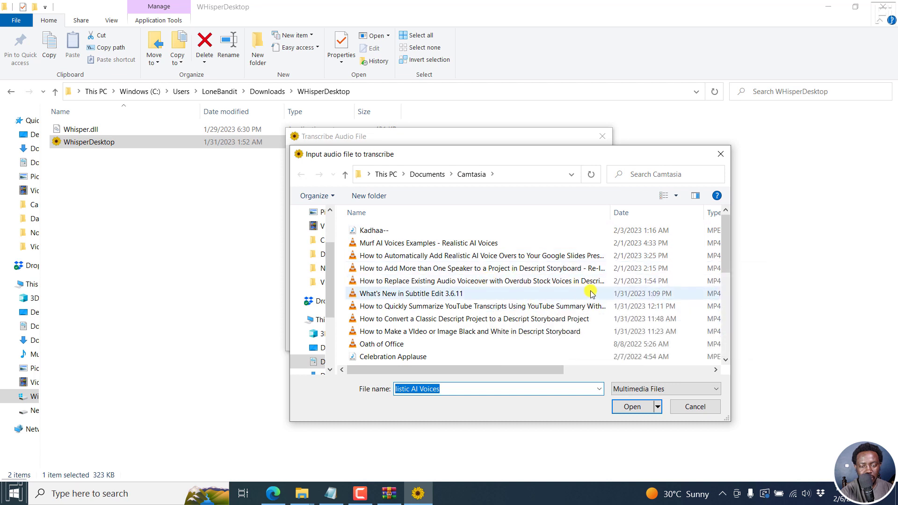
left_click(399, 307)
left_click(632, 407)
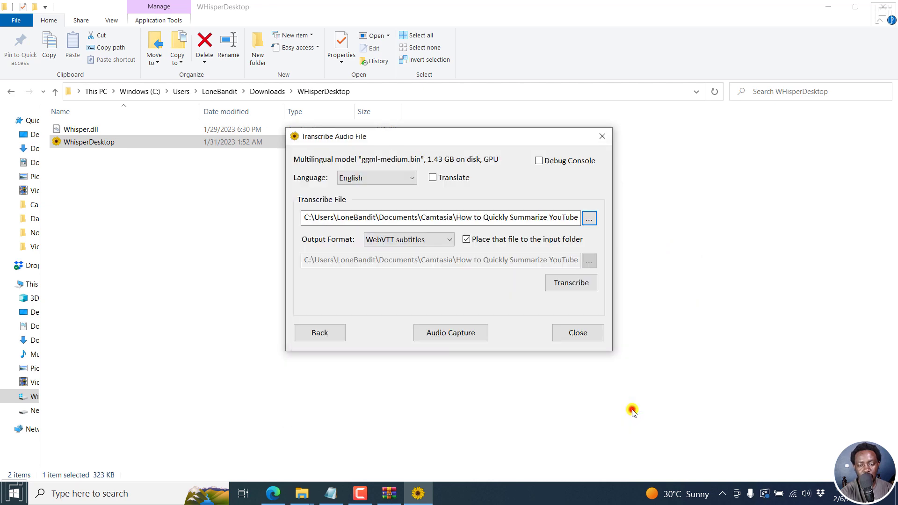
left_click(392, 241)
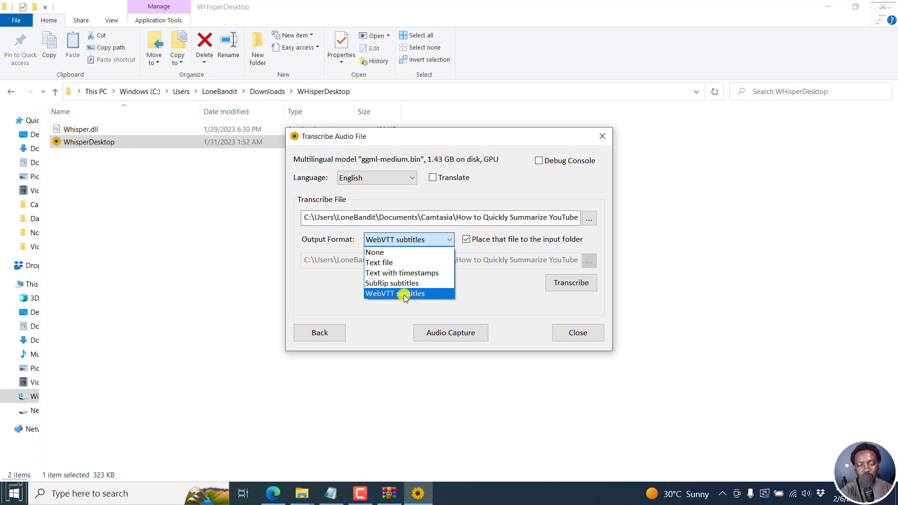
left_click(514, 299)
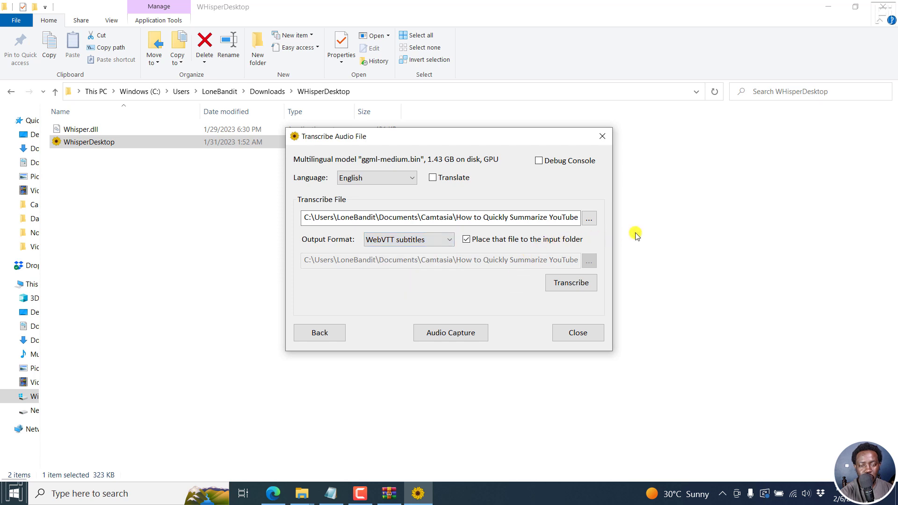
Turn off placing the output in the input folder, save it to Downloads instead, and transcribe the file.
left_click(467, 240)
left_click(467, 239)
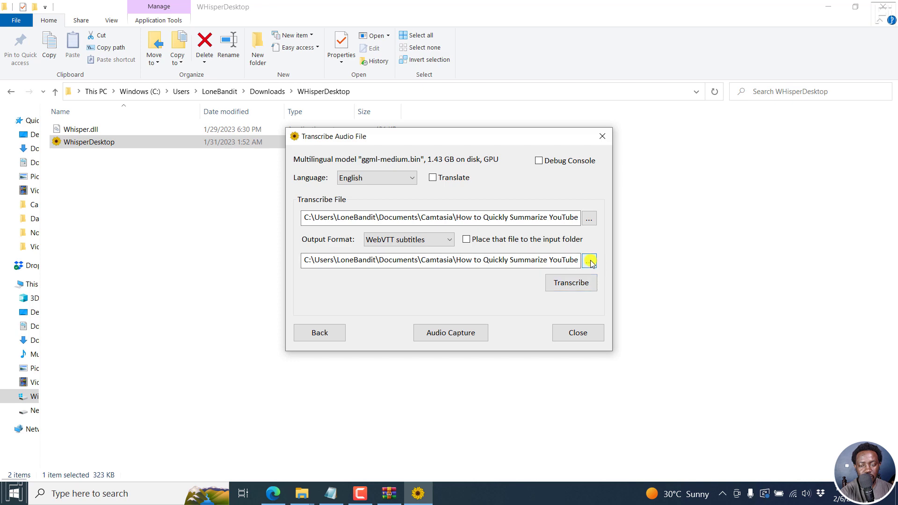
left_click(589, 261)
left_click(325, 228)
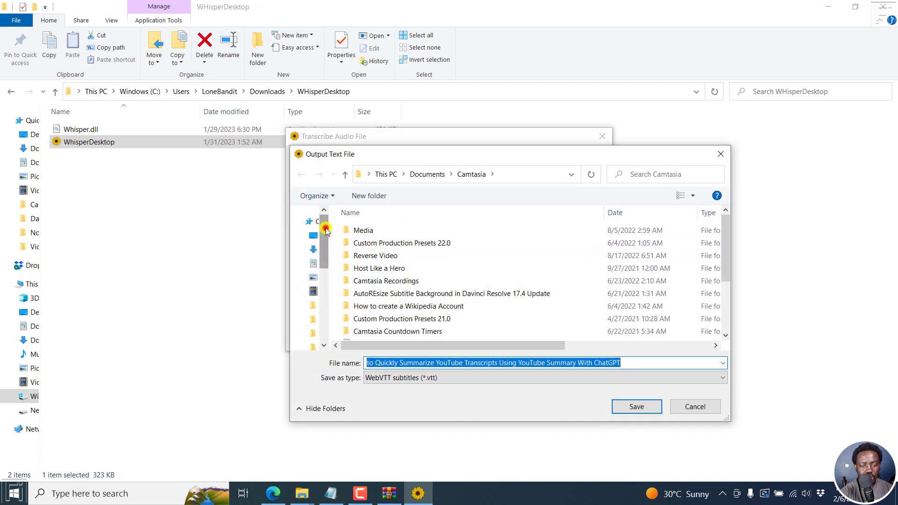
left_click(315, 248)
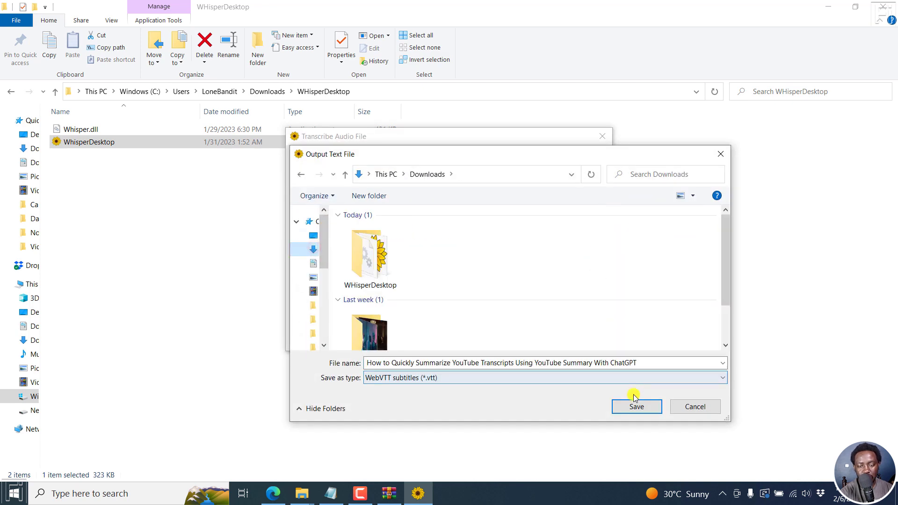
left_click(633, 407)
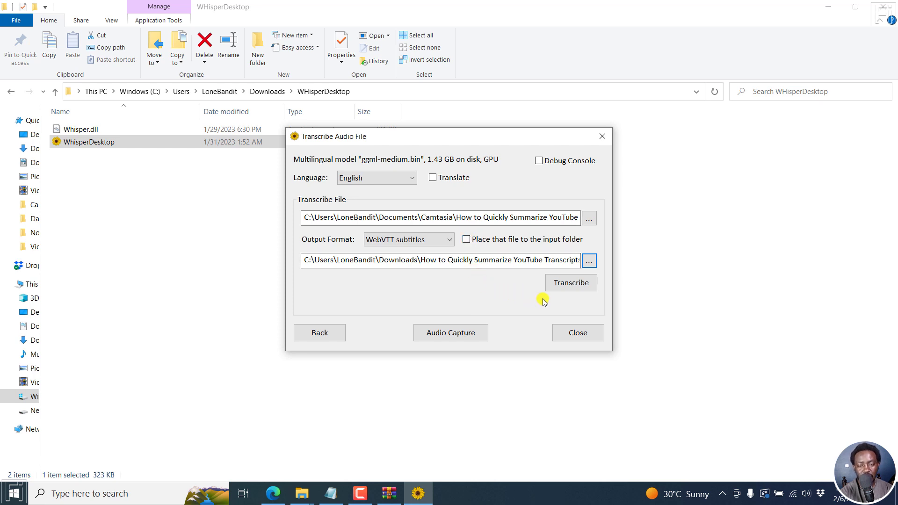
left_click(589, 285)
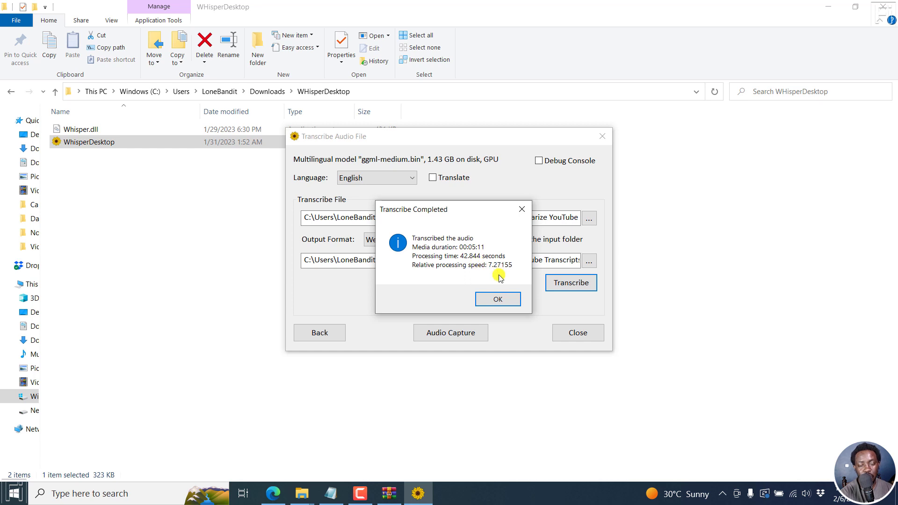
left_click(498, 298)
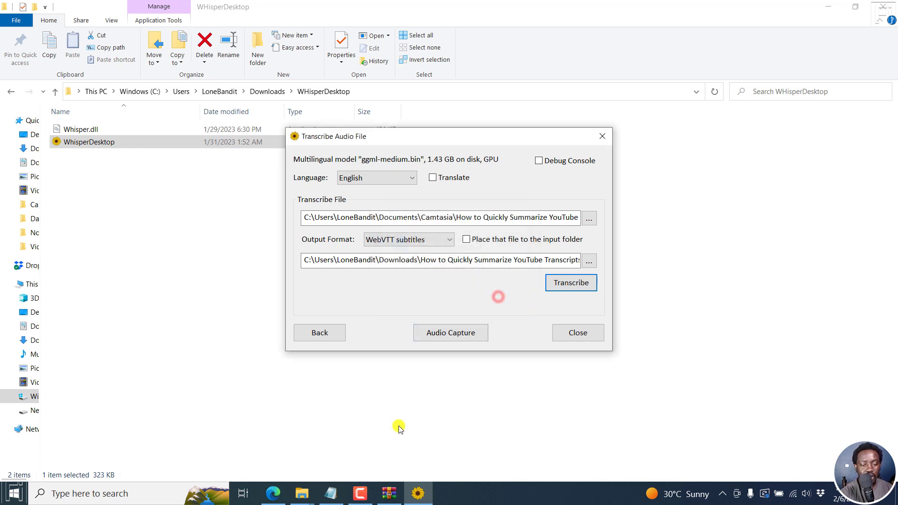
Open the generated WebVTT transcript from the Downloads folder in Notepad, review its text and timestamps, and return to WhisperDesktop.
left_click(307, 498)
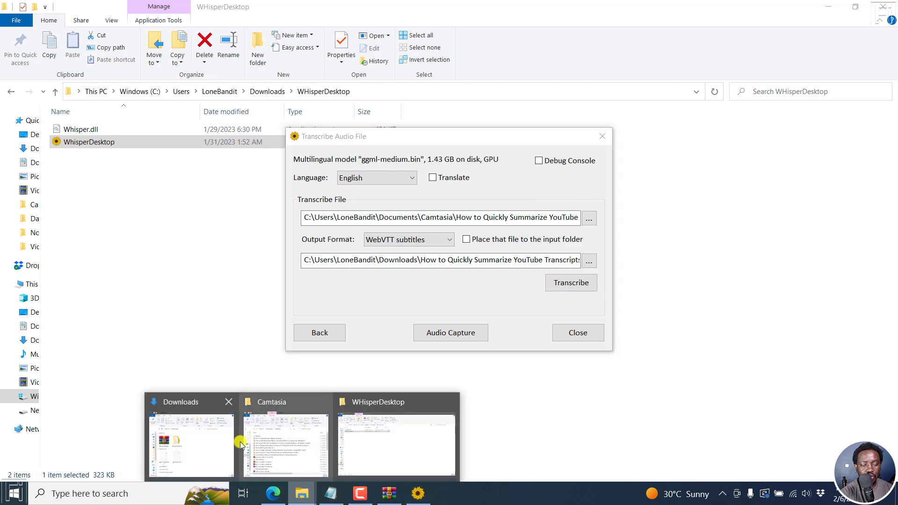
left_click(215, 437)
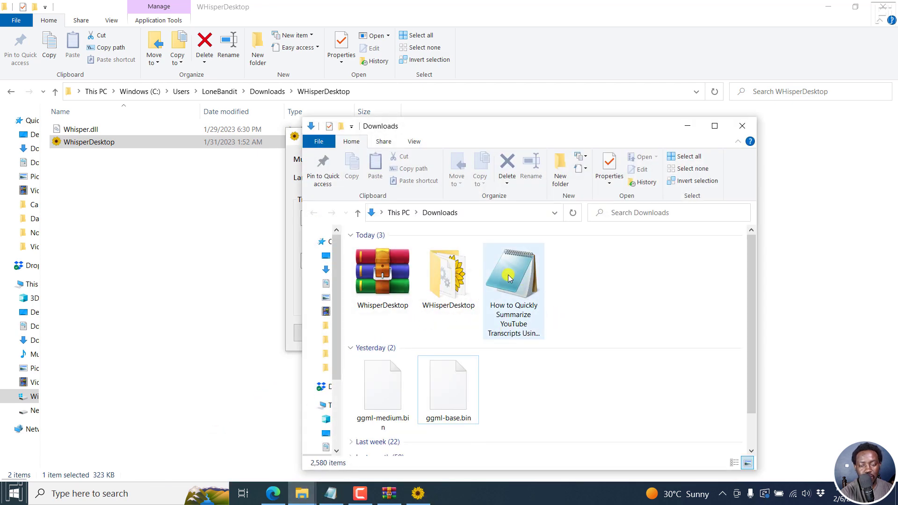
left_click(523, 280)
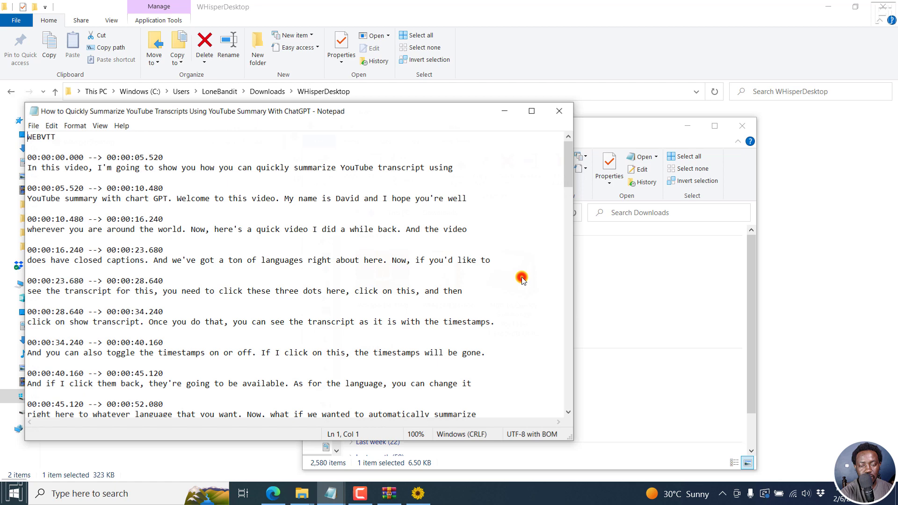
left_click(531, 111)
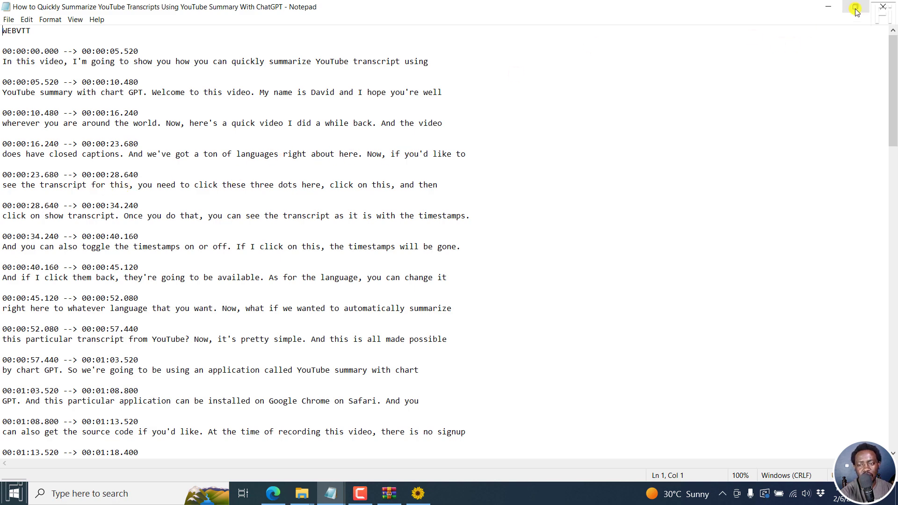
left_click(828, 6)
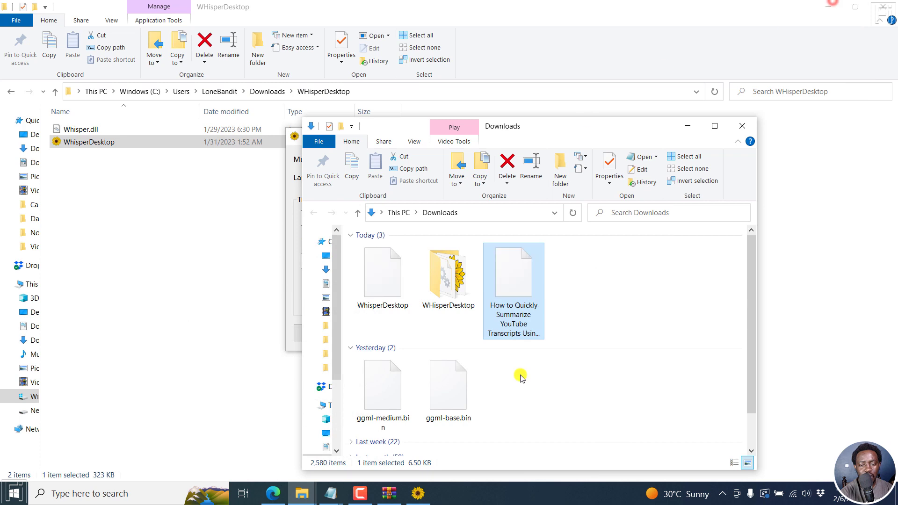
left_click(684, 126)
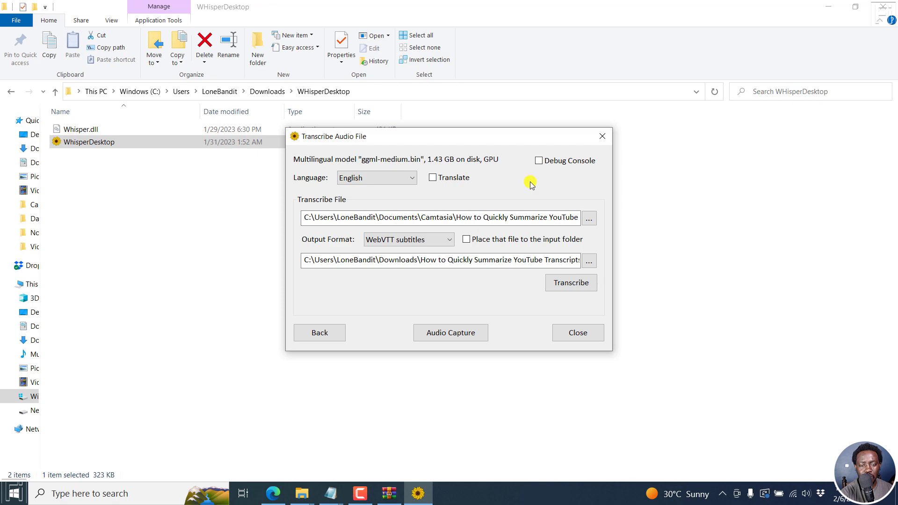
left_click(589, 219)
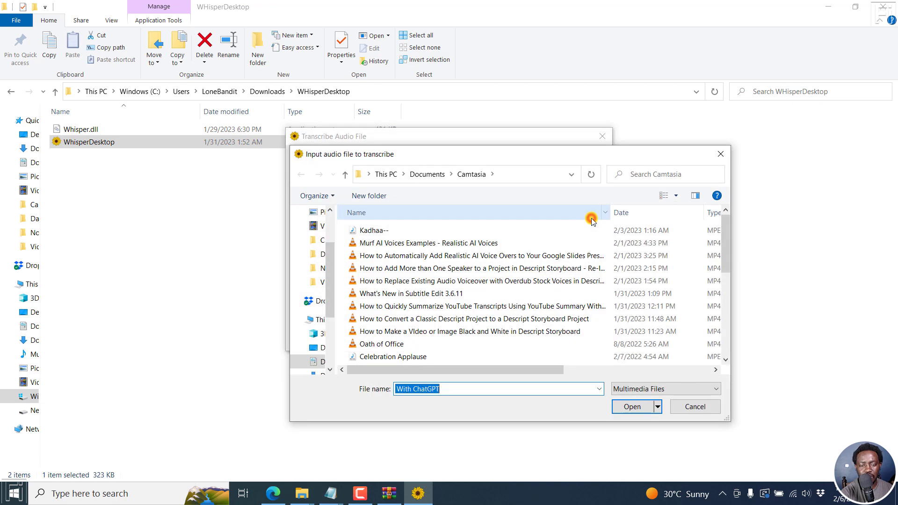
left_click(417, 256)
key("Down")
key("Down")
key("Down")
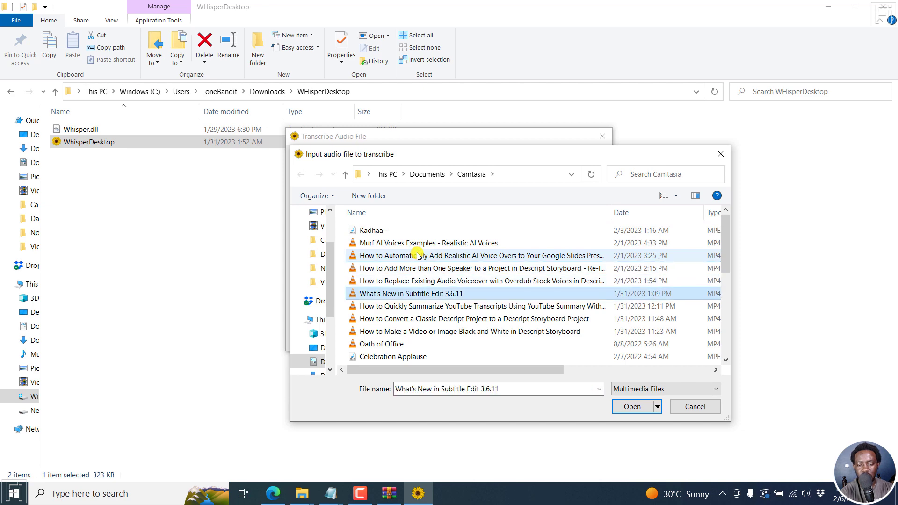
left_click(722, 154)
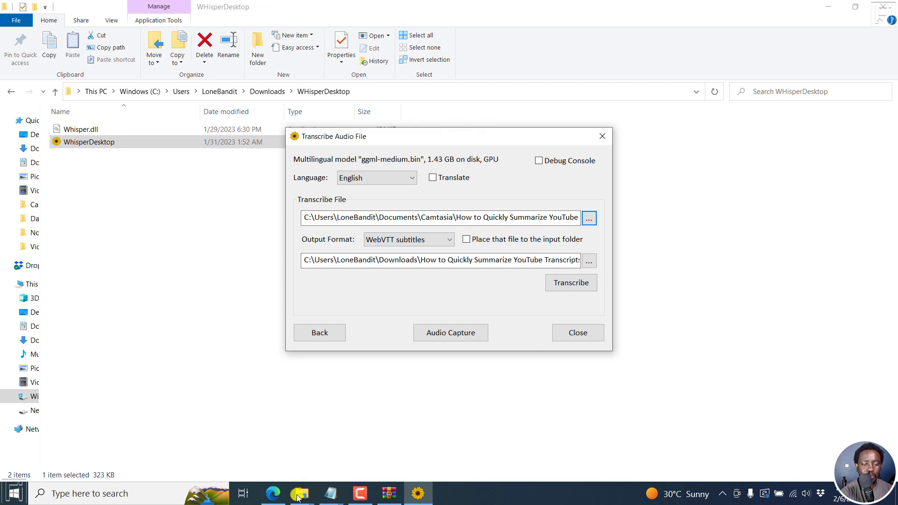
Read the file transcription and live audio capture sections of the Const-me/Whisper readme on GitHub, then return to WhisperDesktop.
left_click(273, 494)
left_click(118, 6)
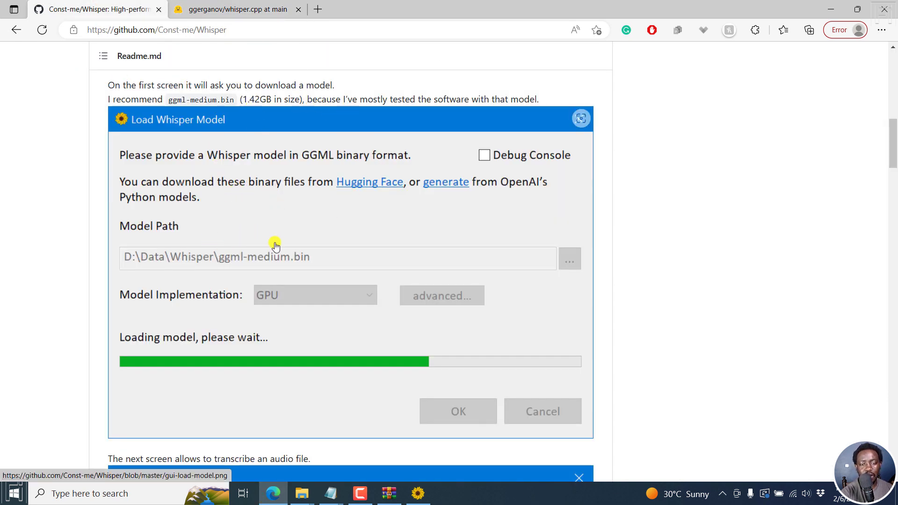
scroll(275, 245, "down", 8)
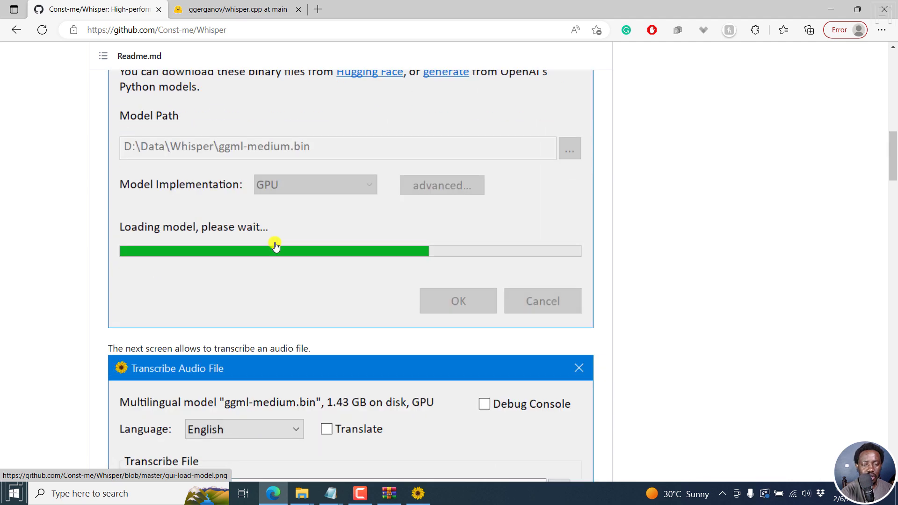
scroll(275, 245, "down", 3)
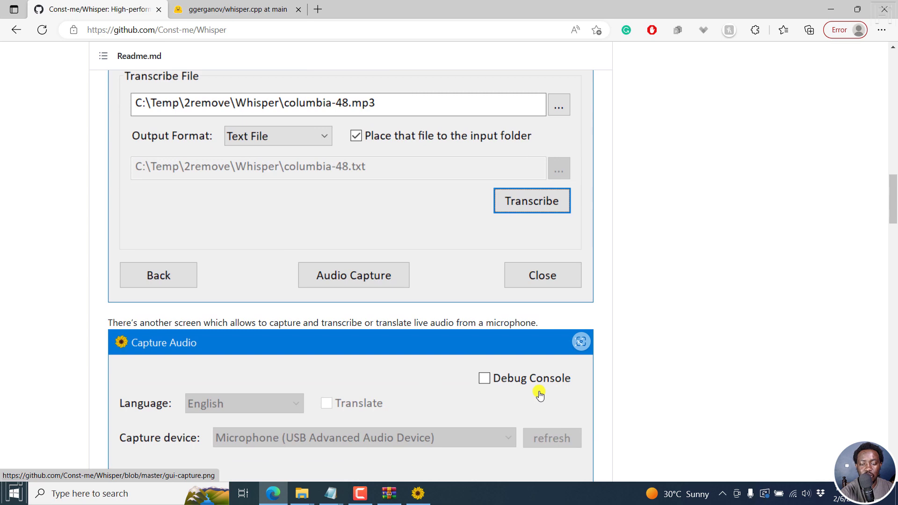
scroll(539, 395, "down", 5)
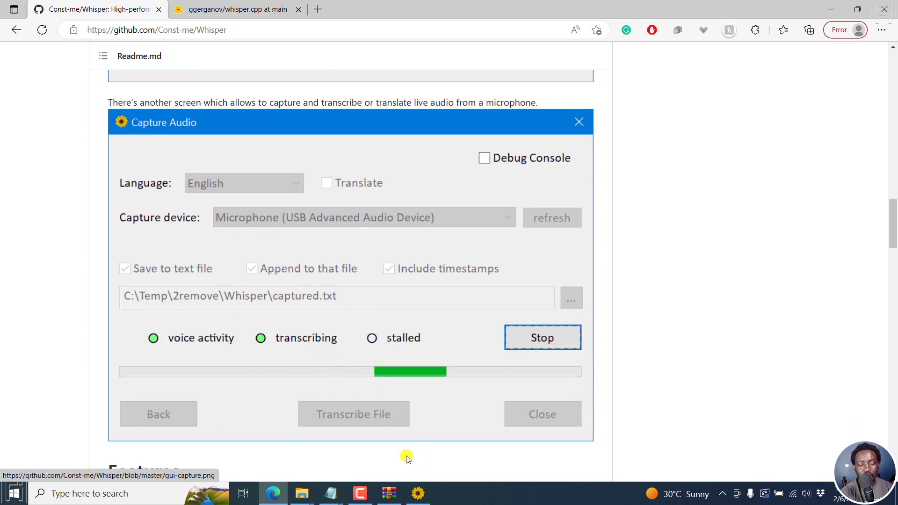
left_click(419, 493)
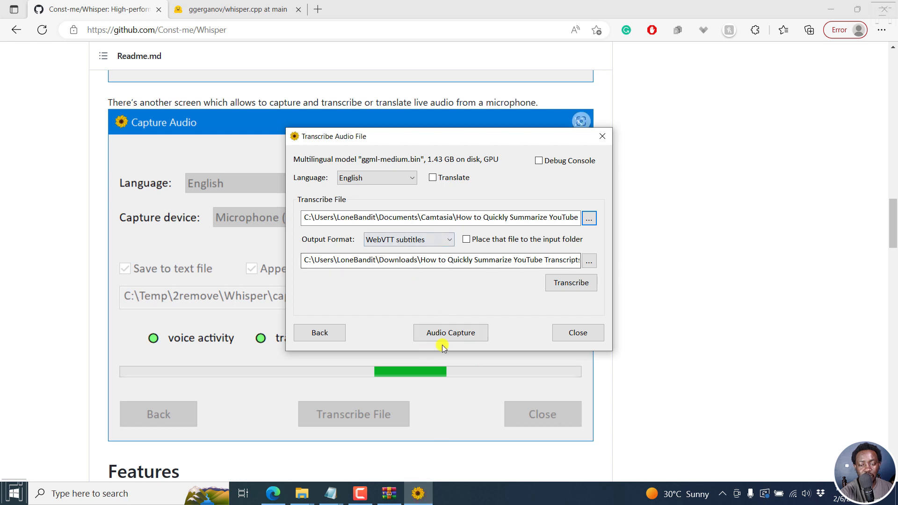